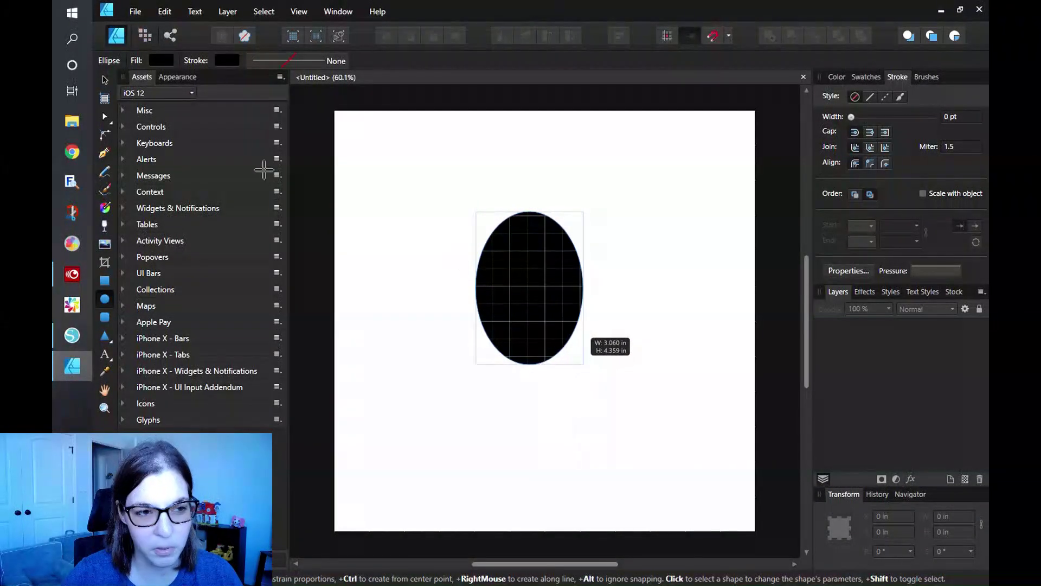
- Move the black ellipse slightly down and to the right on the page
{"action": "left_click", "coordinate": [105, 80]}
{"action": "left_click", "coordinate": [522, 268]}
{"action": "left_click_drag", "start_coordinate": [523, 270], "coordinate": [542, 283]}
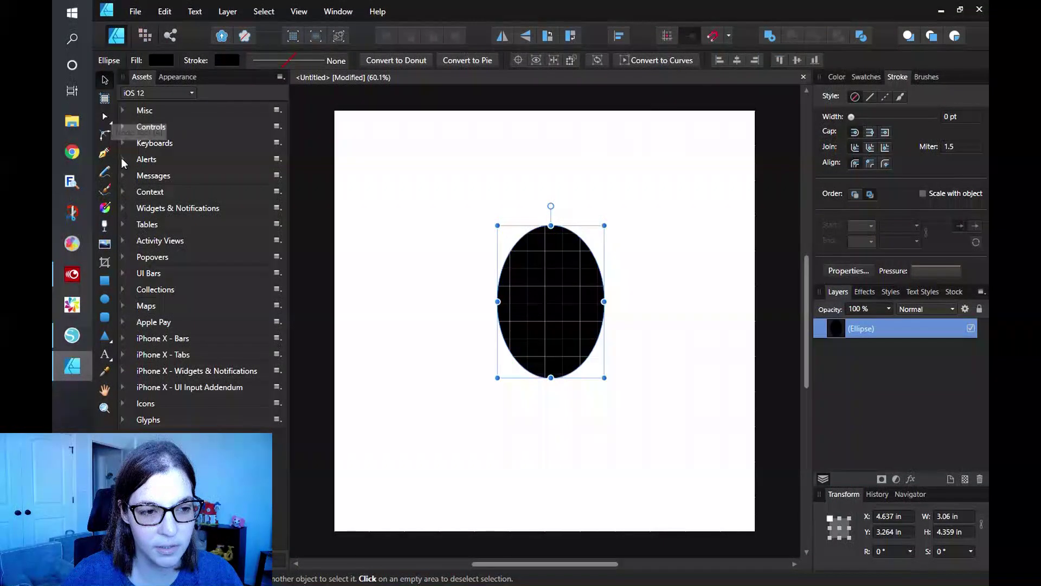
- With the Pen tool active, apply a solid line stroke to the ellipse, try a stroke width of about 8.3 pt and undo that width change
{"action": "left_click", "coordinate": [105, 154]}
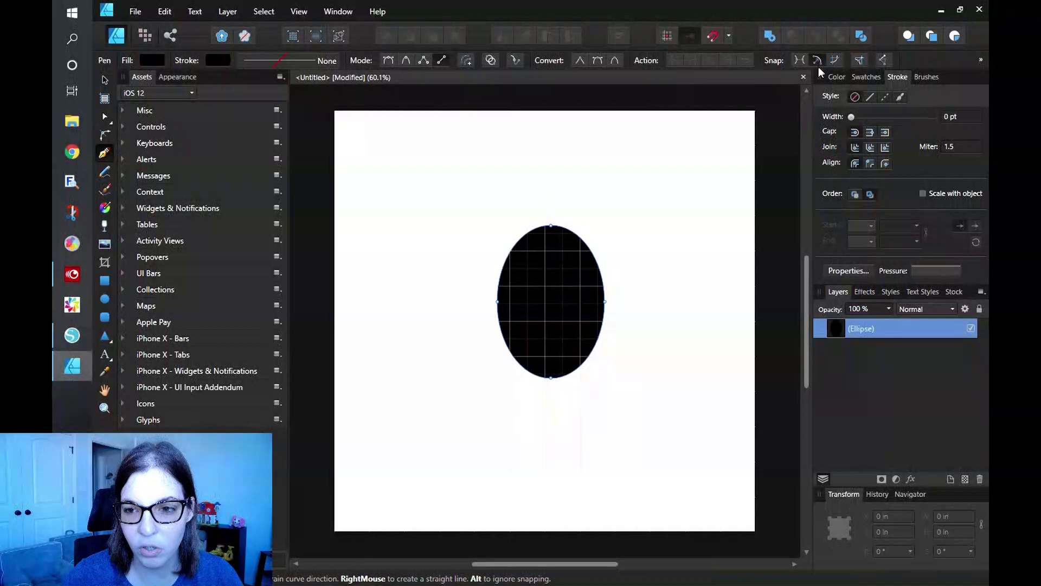
{"action": "left_click", "coordinate": [870, 97]}
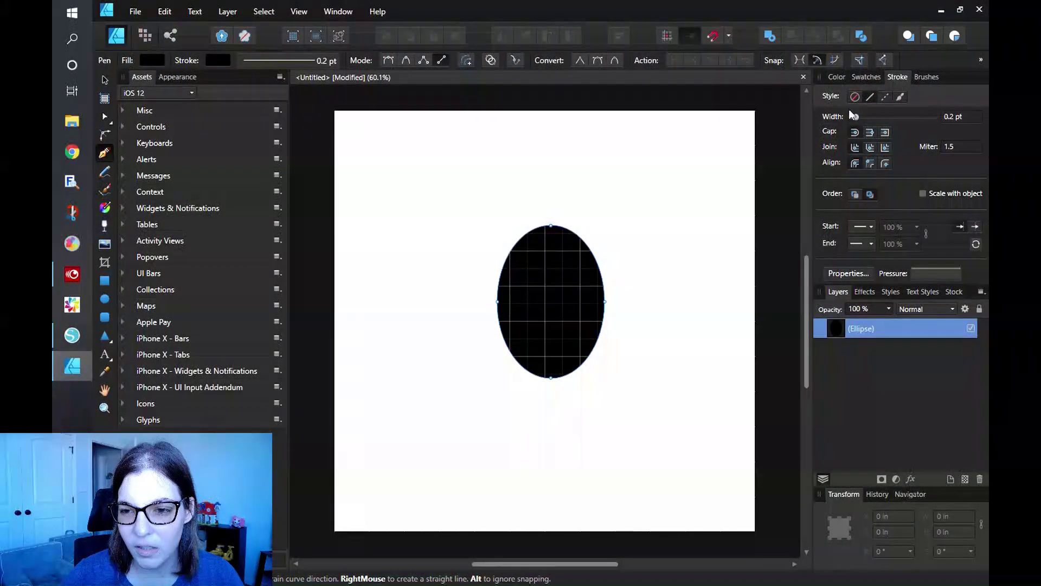
{"action": "left_click_drag", "start_coordinate": [865, 117], "coordinate": [884, 116]}
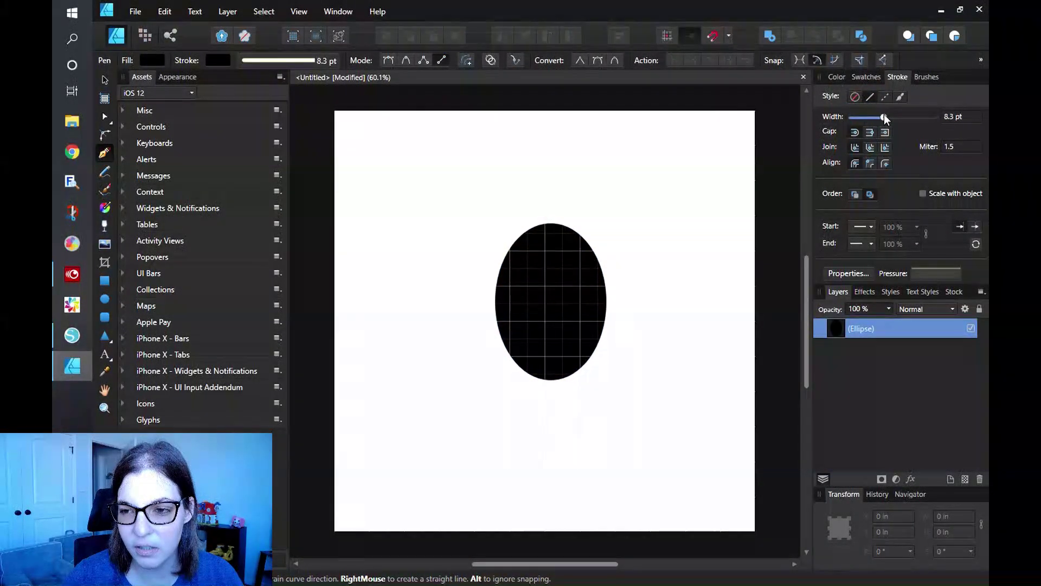
{"action": "key", "text": "ctrl+z"}
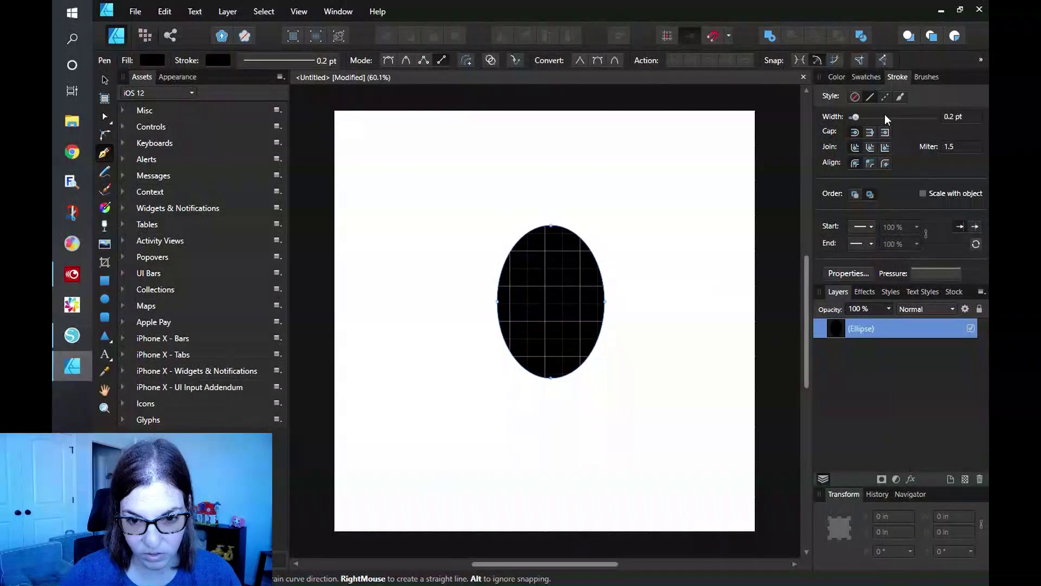
{"action": "left_click", "coordinate": [871, 410]}
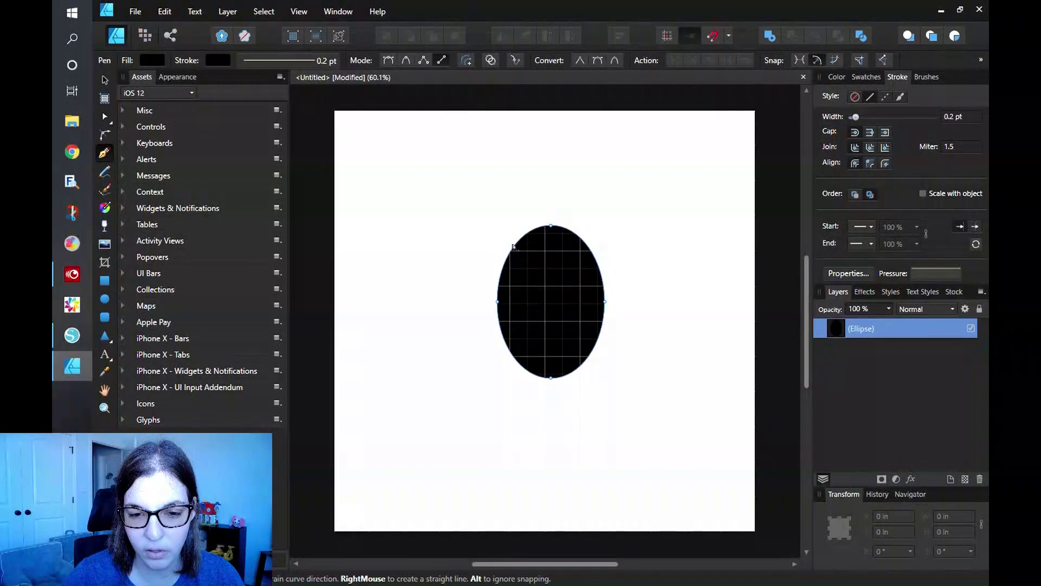
- Draw a straight vertical thread with the Pen tool from the ellipse's top point to just above the page's upper edge
{"action": "left_click", "coordinate": [548, 223]}
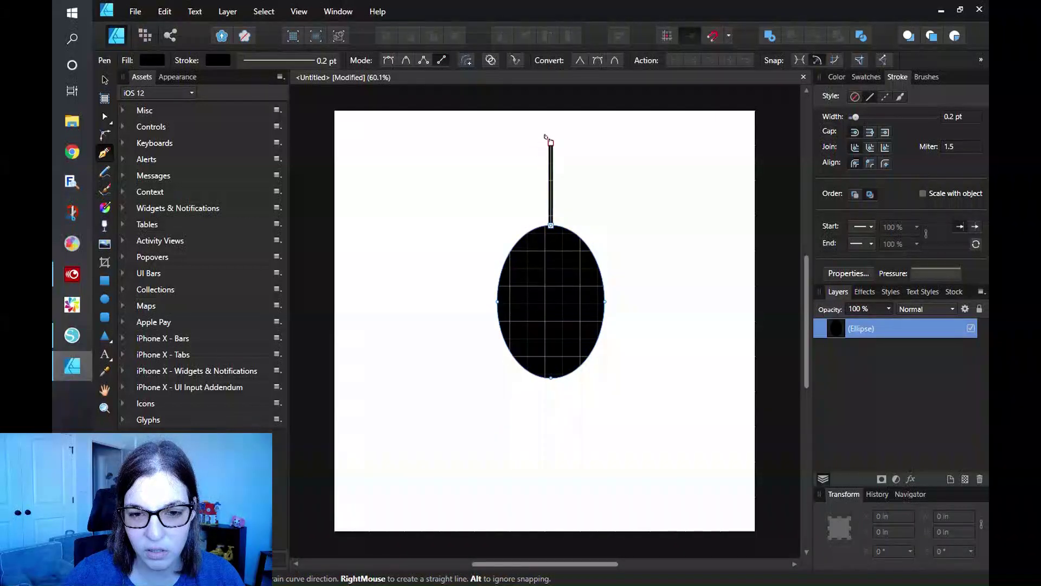
{"action": "left_click", "coordinate": [546, 103]}
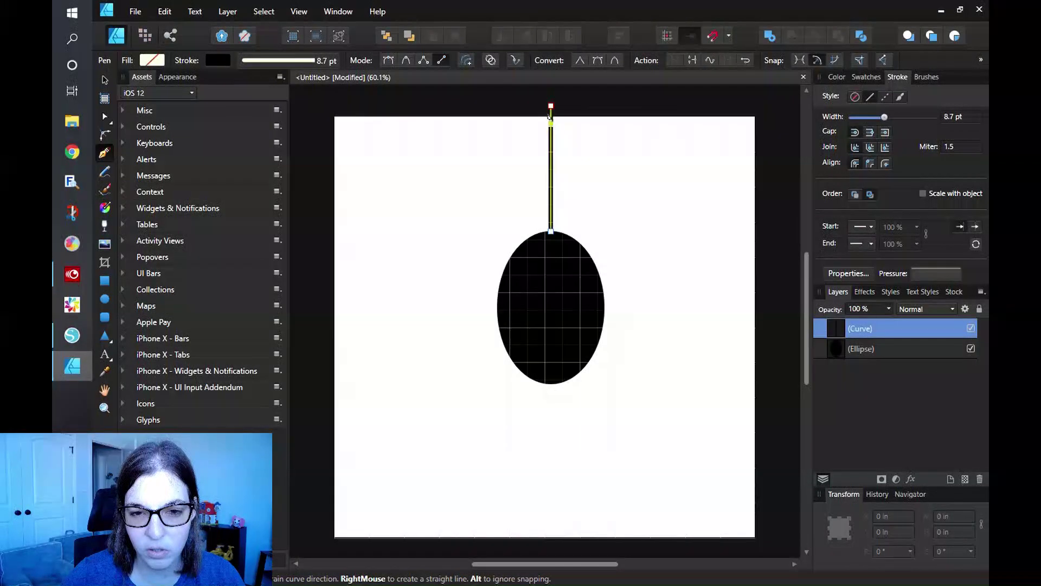
{"action": "left_click", "coordinate": [551, 106]}
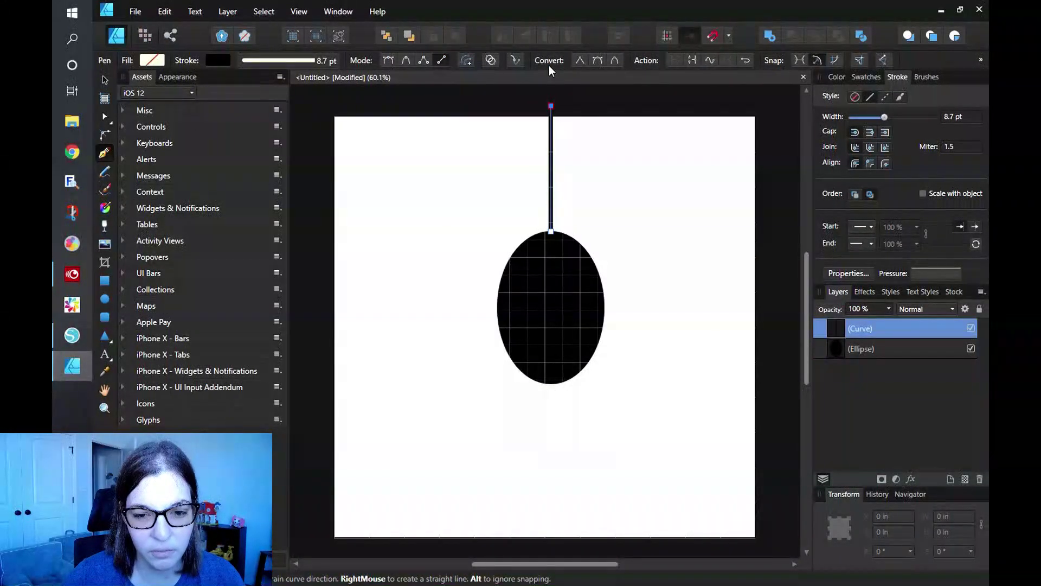
- Draw the first bent leg from the ellipse's upper-left outline, going up and outward with a short downward end segment
{"action": "left_click", "coordinate": [514, 241]}
{"action": "left_click", "coordinate": [514, 241]}
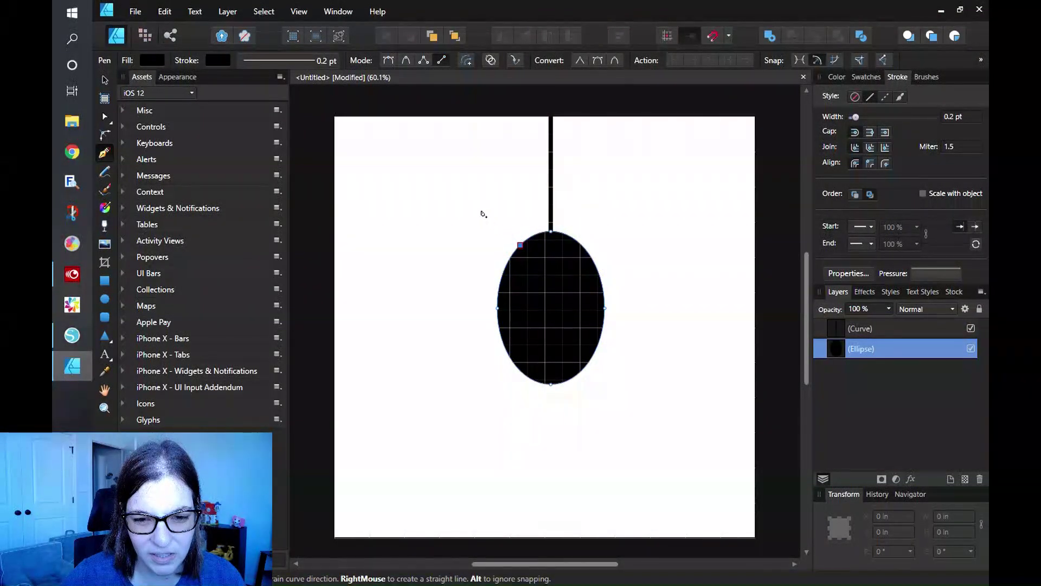
{"action": "left_click", "coordinate": [476, 207]}
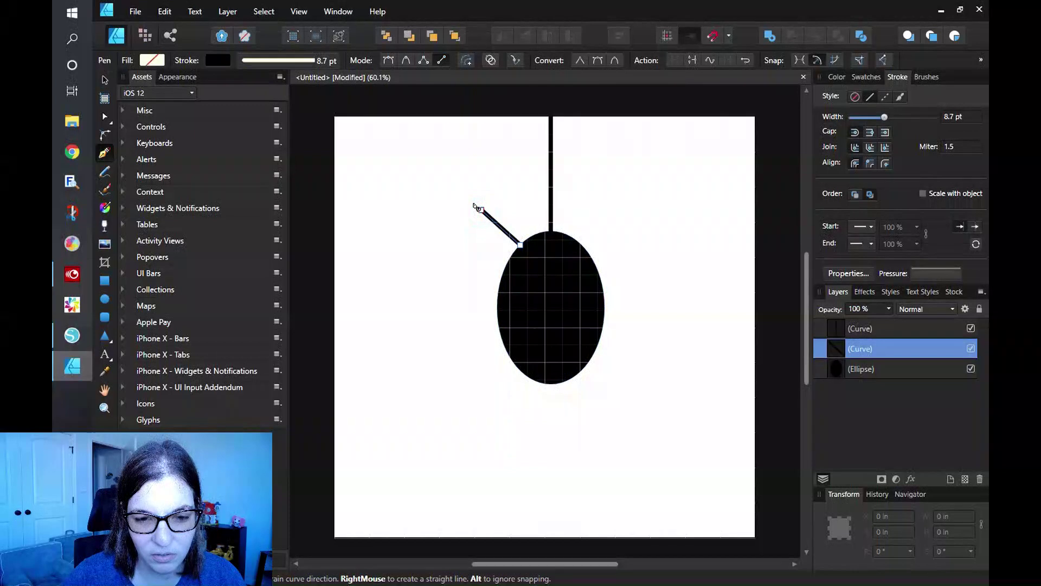
{"action": "left_click", "coordinate": [463, 229]}
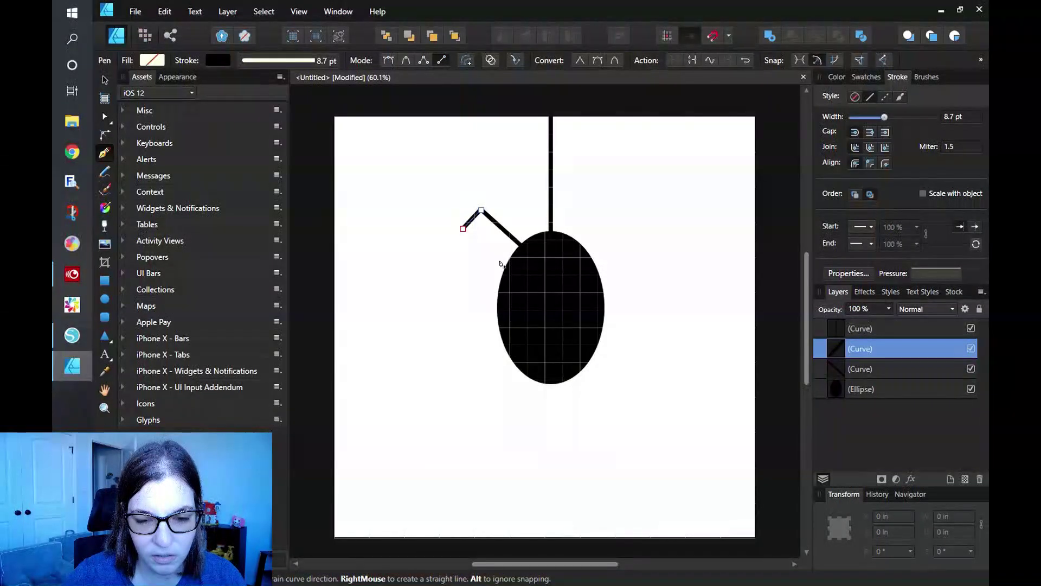
- Draw a second two-segment leg on the ellipse's left side, just below the first leg and bending downward at its end
{"action": "left_click", "coordinate": [868, 389]}
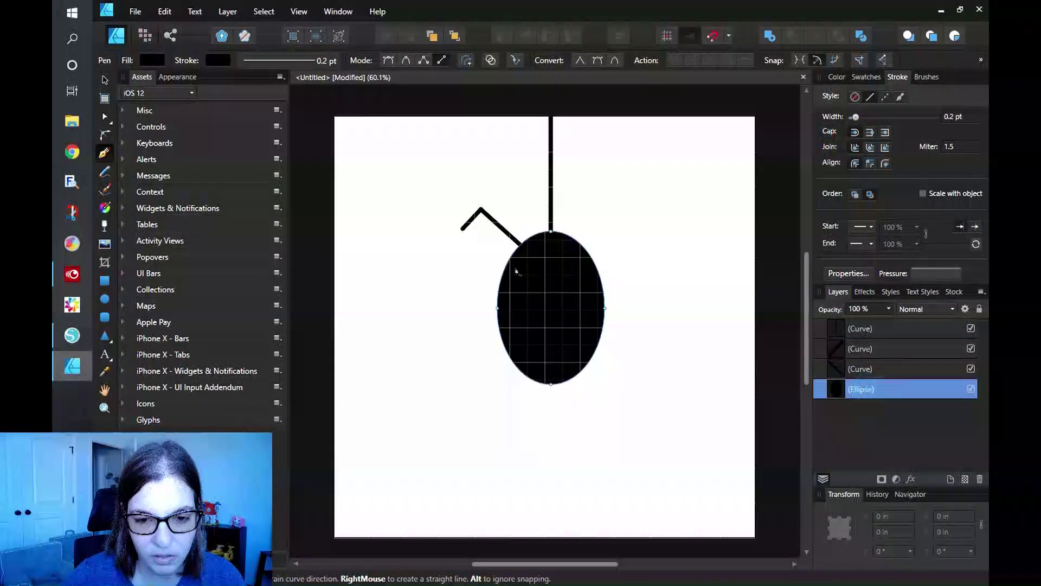
{"action": "left_click", "coordinate": [503, 271]}
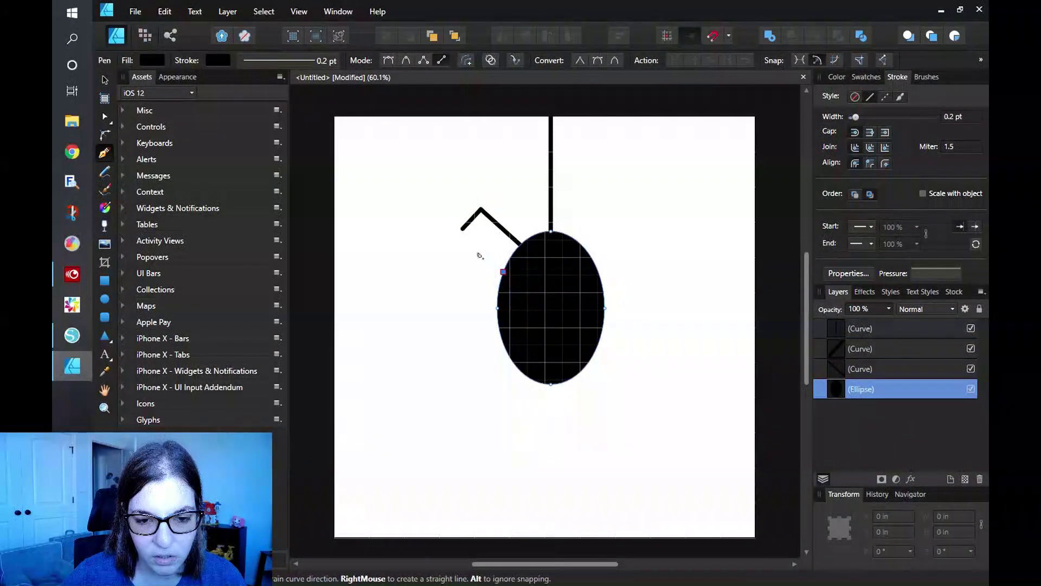
{"action": "left_click", "coordinate": [457, 241]}
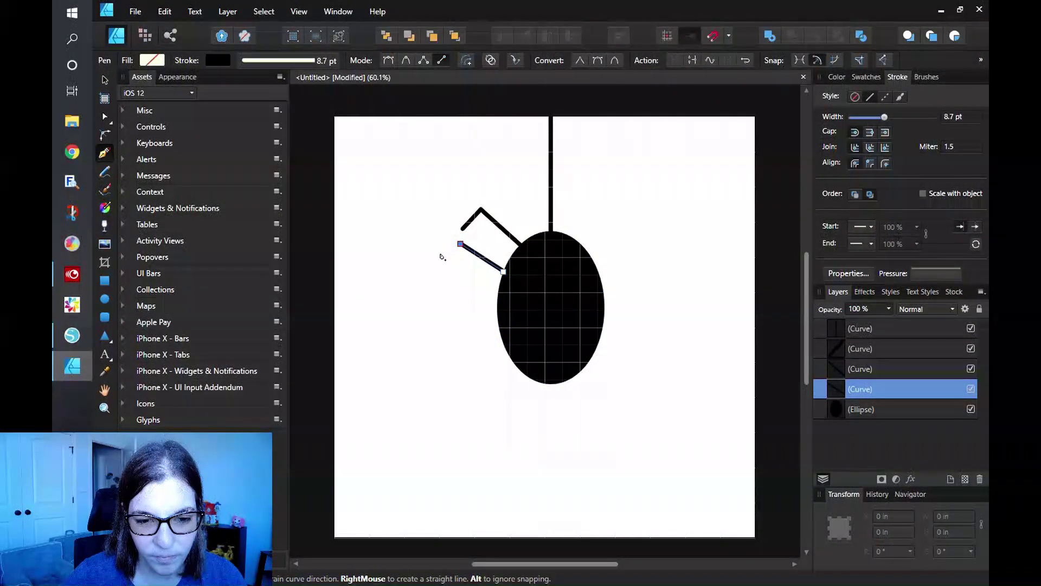
{"action": "left_click", "coordinate": [445, 263]}
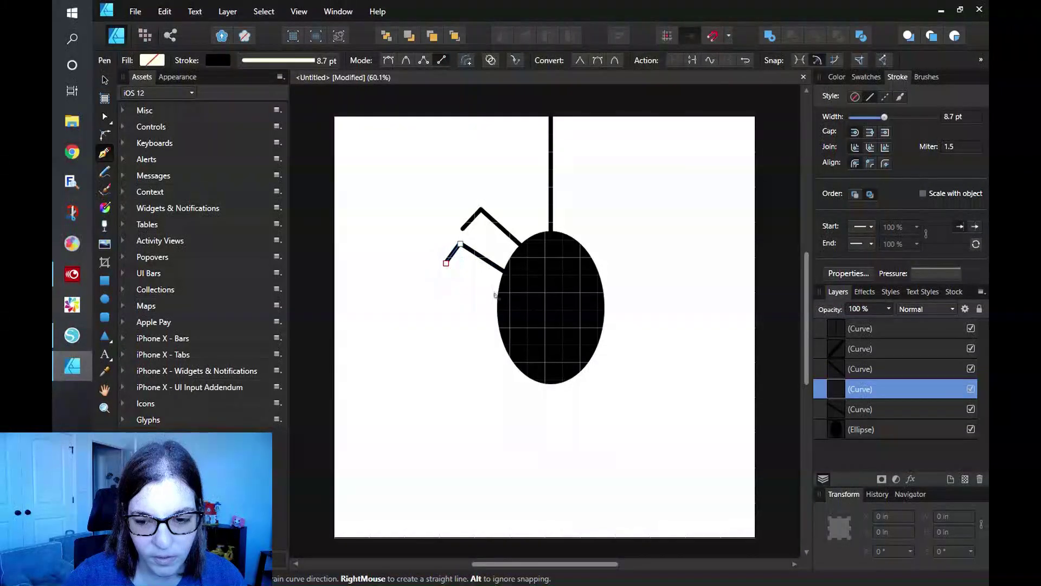
- Draw a third bent leg from the middle of the ellipse's left edge, ending in a short downward segment
{"action": "left_click", "coordinate": [857, 428]}
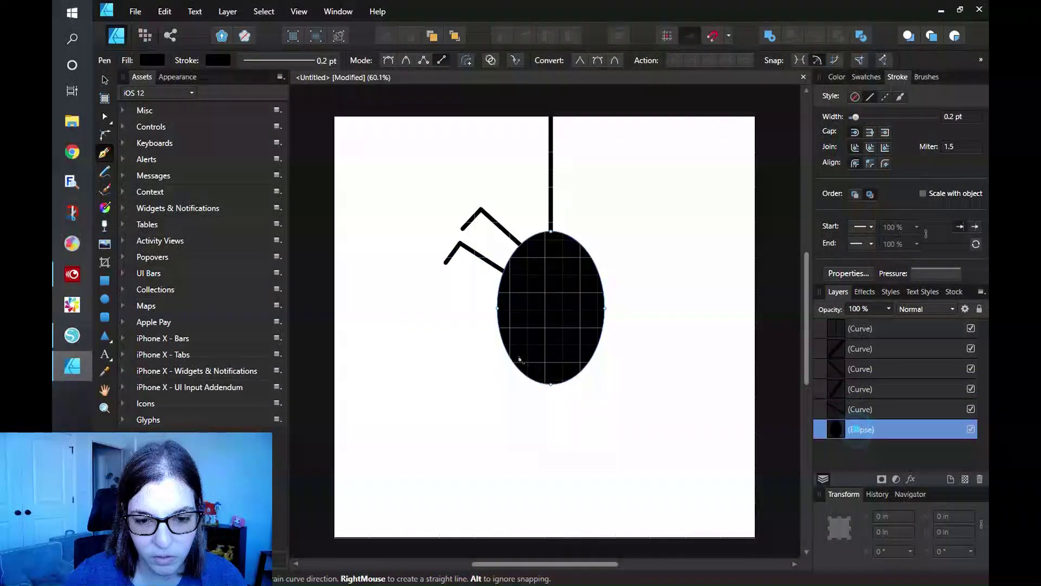
{"action": "left_click", "coordinate": [497, 301]}
{"action": "left_click", "coordinate": [455, 288]}
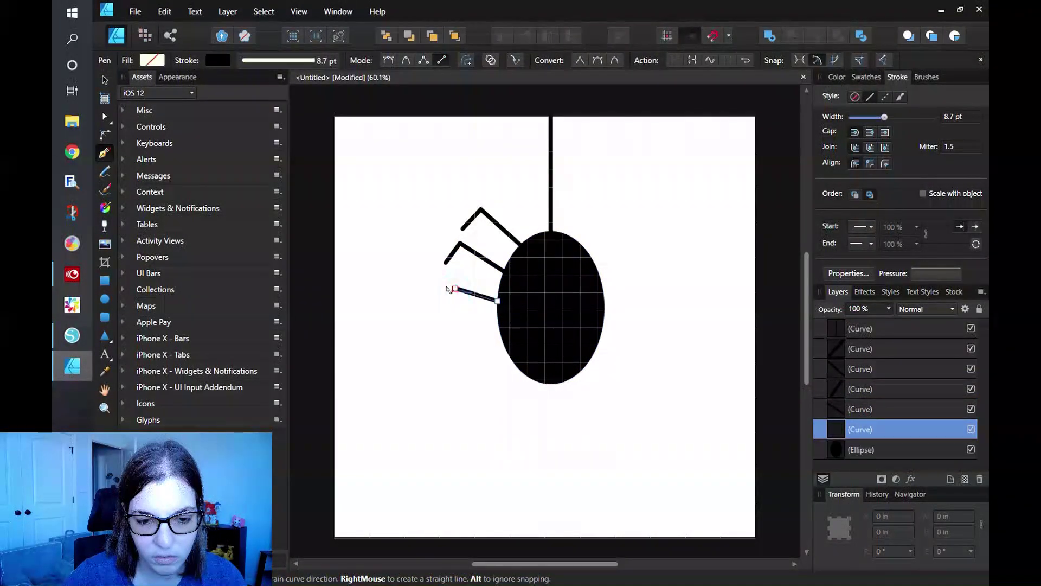
{"action": "left_click", "coordinate": [448, 304]}
- Draw a fourth bent leg from the ellipse's lower-left edge, sloping down and outward with its end segment turned inward
{"action": "scroll", "coordinate": [828, 460], "scroll_direction": "down", "scroll_amount": 1}
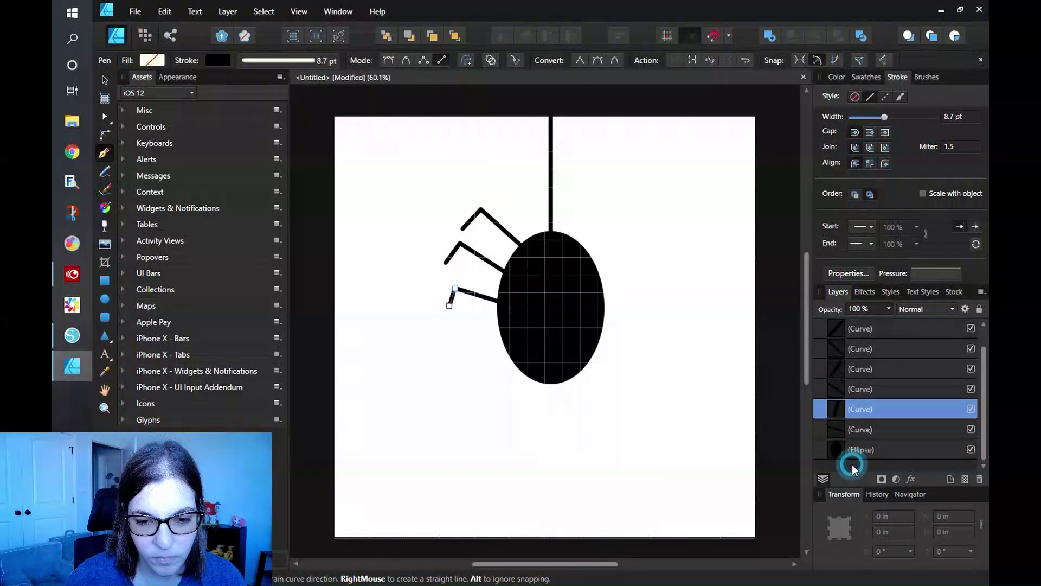
{"action": "left_click", "coordinate": [829, 449]}
{"action": "left_click", "coordinate": [500, 335]}
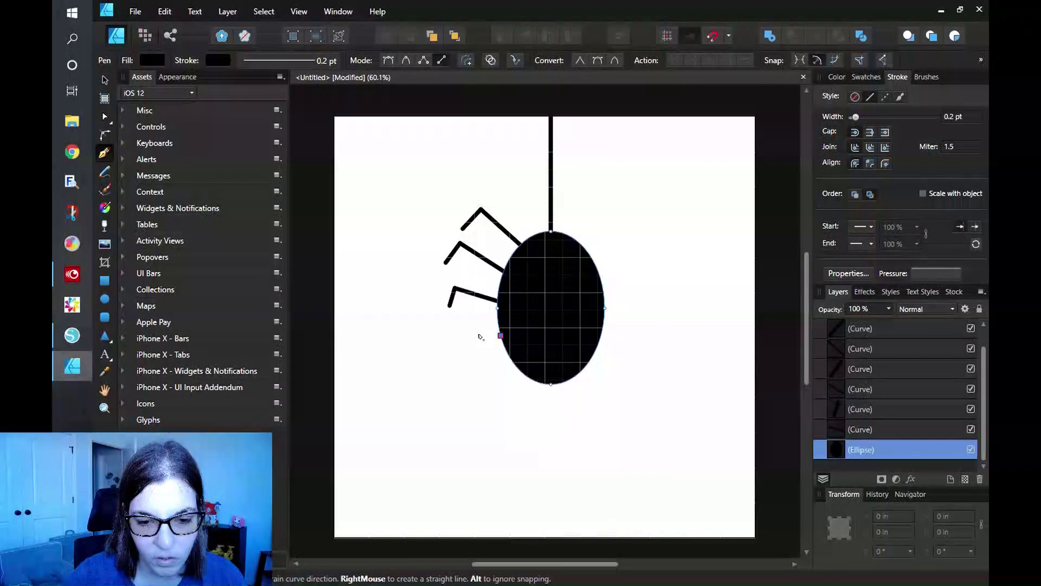
{"action": "left_click", "coordinate": [464, 347]}
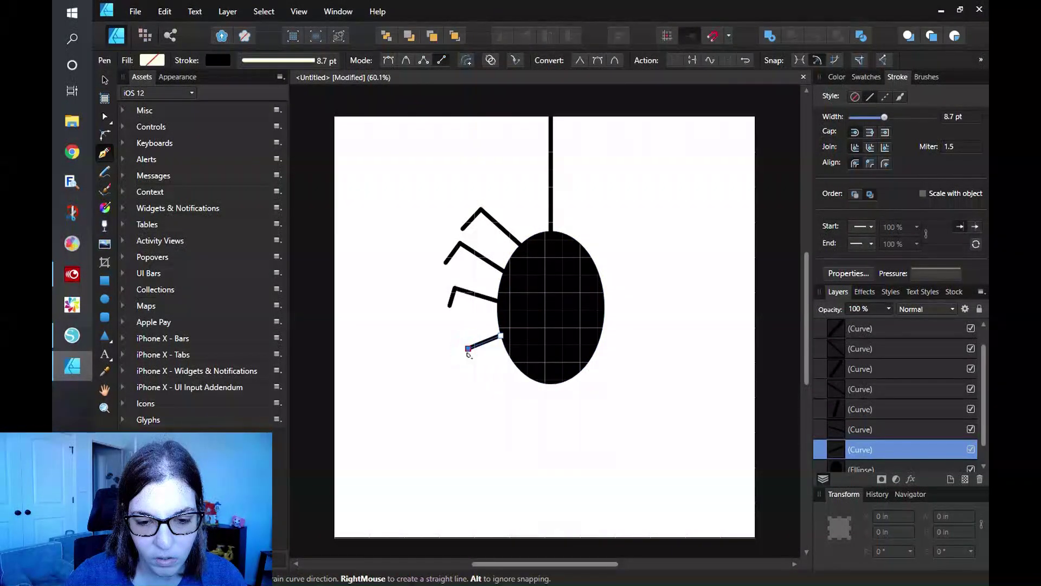
{"action": "left_click", "coordinate": [480, 367]}
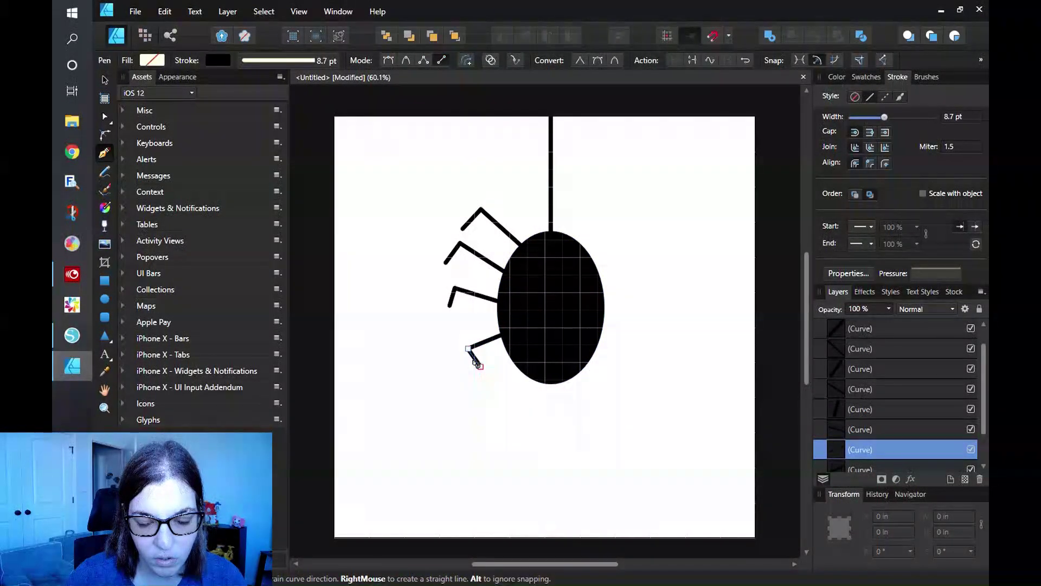
- Group all the leg curves on the ellipse's left side and duplicate the group
{"action": "left_click", "coordinate": [101, 82]}
{"action": "left_click_drag", "start_coordinate": [386, 165], "coordinate": [543, 390]}
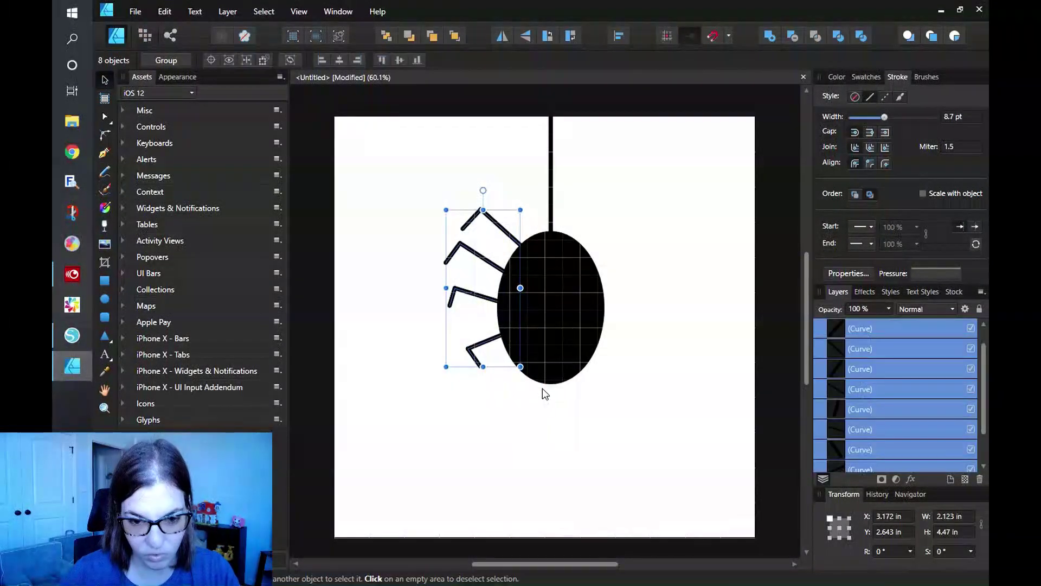
{"action": "key", "text": "ctrl+g"}
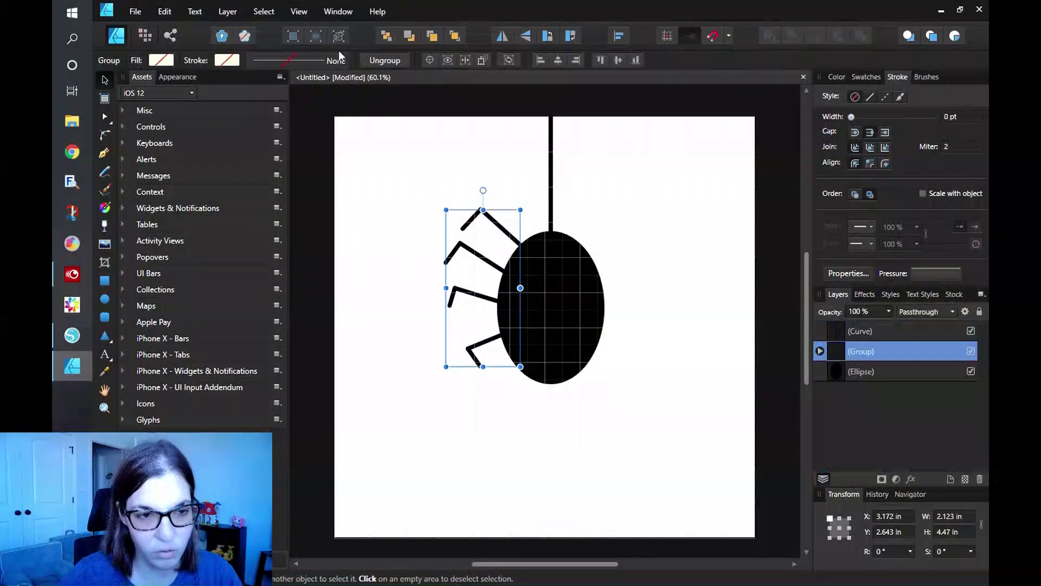
{"action": "left_click", "coordinate": [159, 15]}
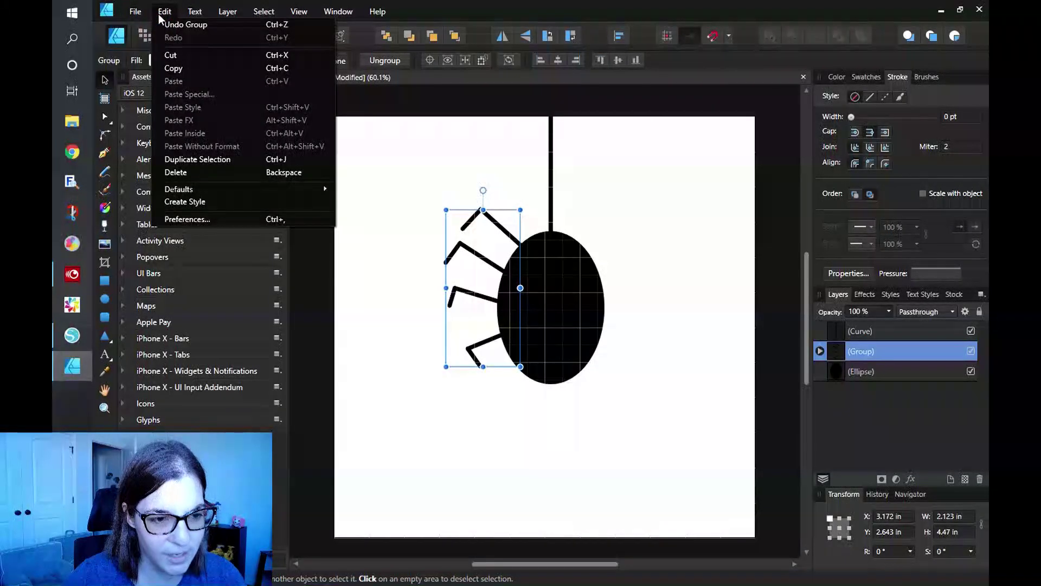
{"action": "left_click", "coordinate": [215, 161]}
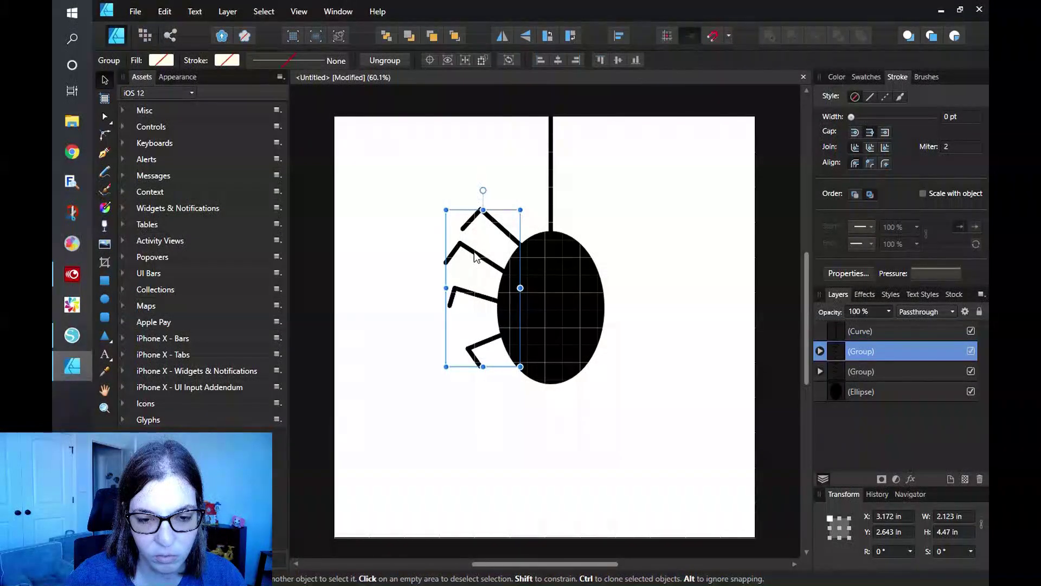
- Flip the duplicated leg group horizontally and move it so the legs attach to the ellipse's right side
{"action": "left_click", "coordinate": [239, 13]}
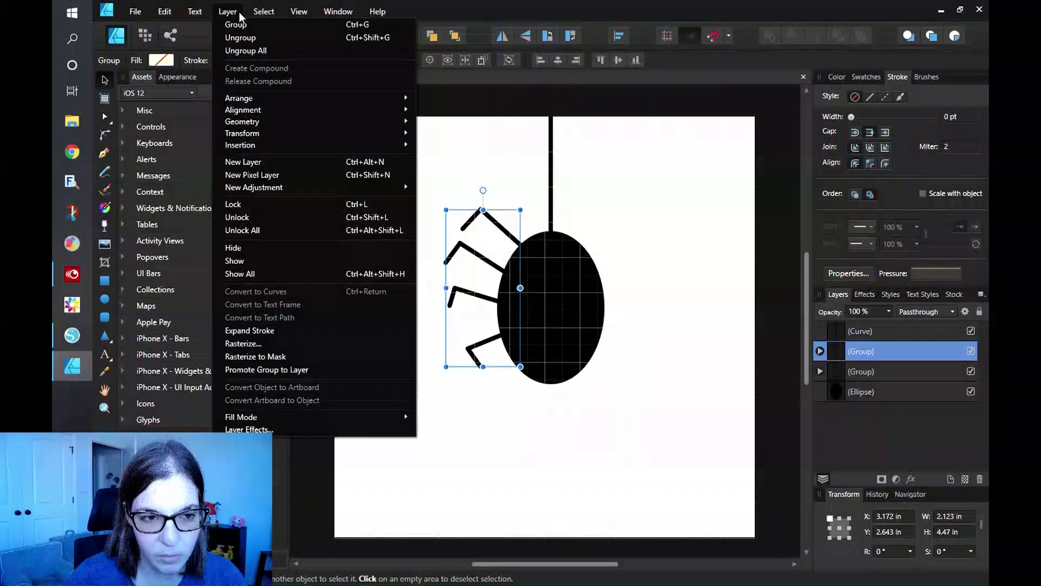
{"action": "mouse_move", "coordinate": [268, 137]}
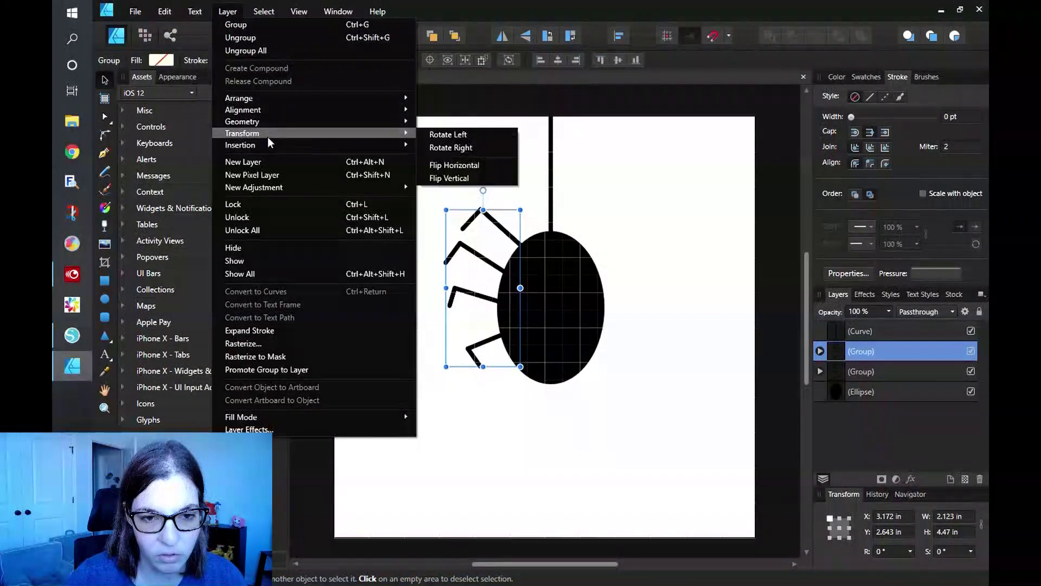
{"action": "left_click", "coordinate": [464, 166]}
{"action": "left_click_drag", "start_coordinate": [493, 259], "coordinate": [619, 266]}
{"action": "left_click", "coordinate": [696, 350]}
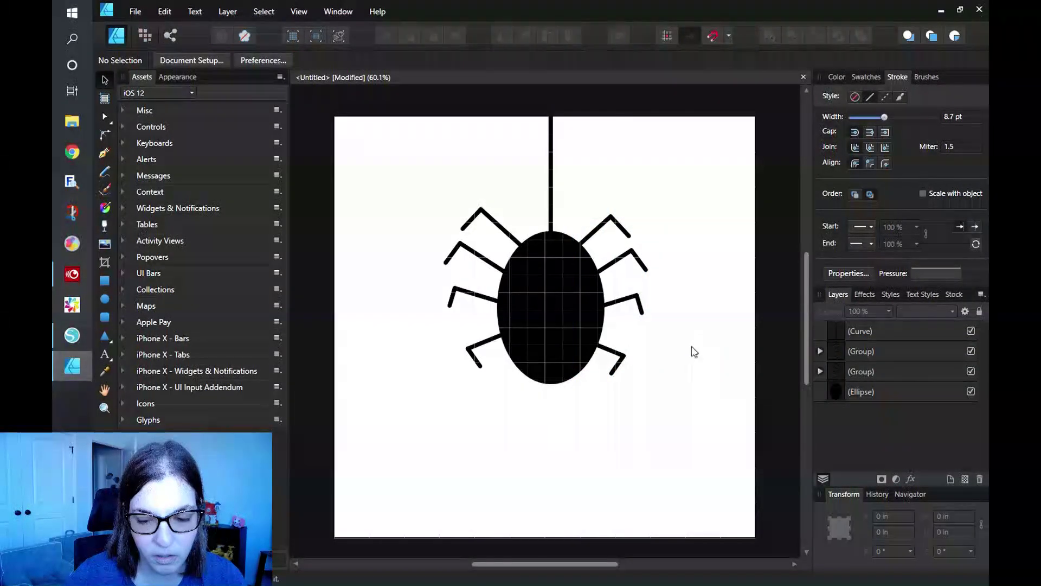
- Ungroup the right and left leg groups into separate curves and clear the selection
{"action": "right_click", "coordinate": [900, 347]}
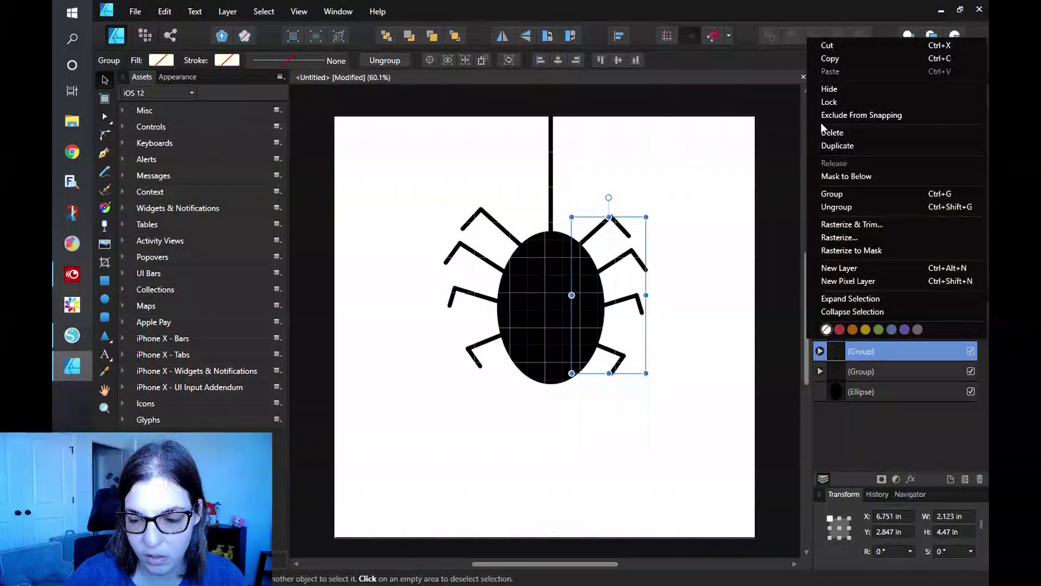
{"action": "left_click", "coordinate": [838, 208]}
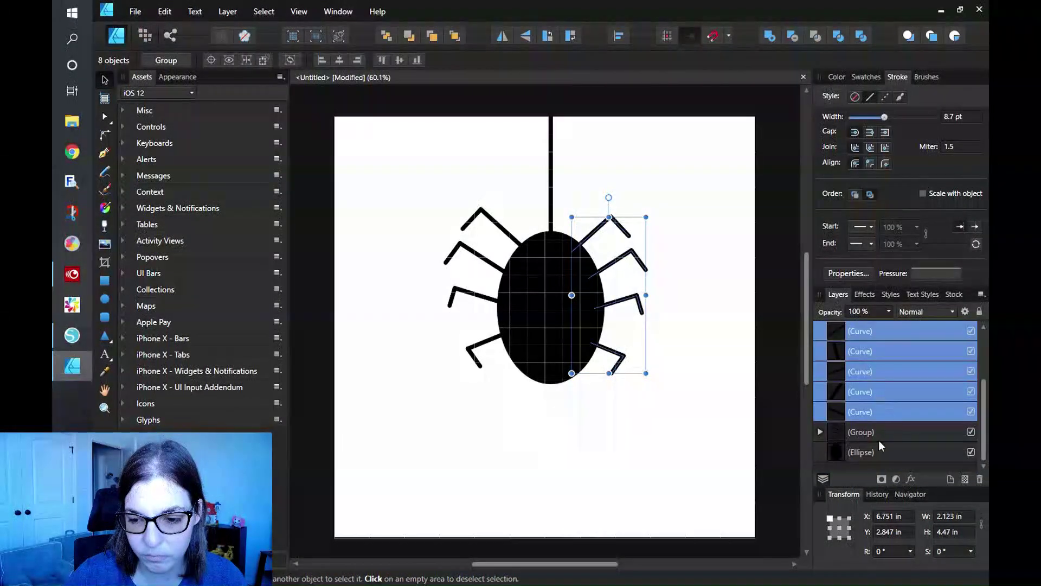
{"action": "right_click", "coordinate": [877, 429]}
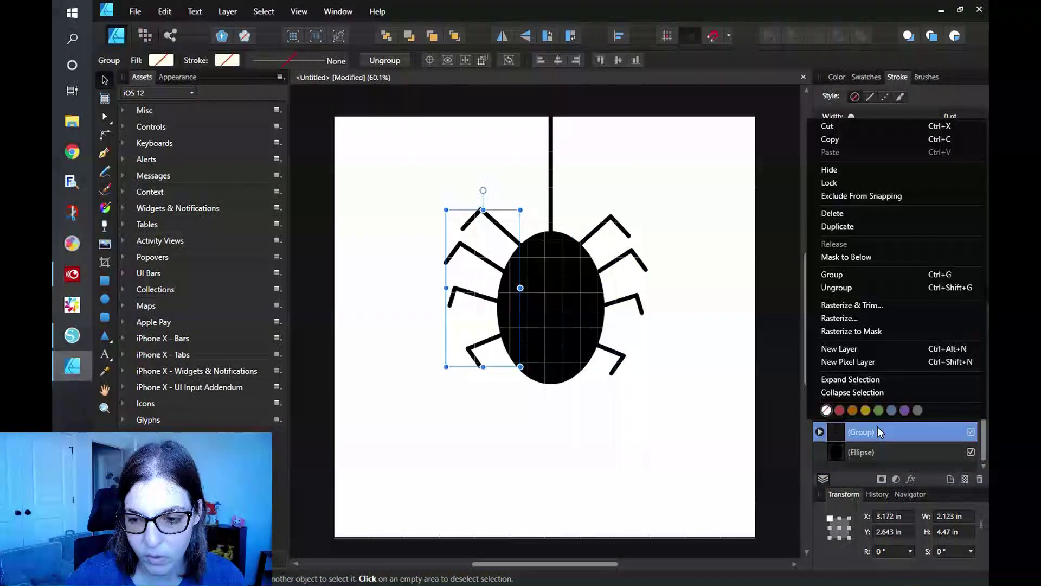
{"action": "left_click", "coordinate": [838, 287]}
{"action": "left_click", "coordinate": [773, 258]}
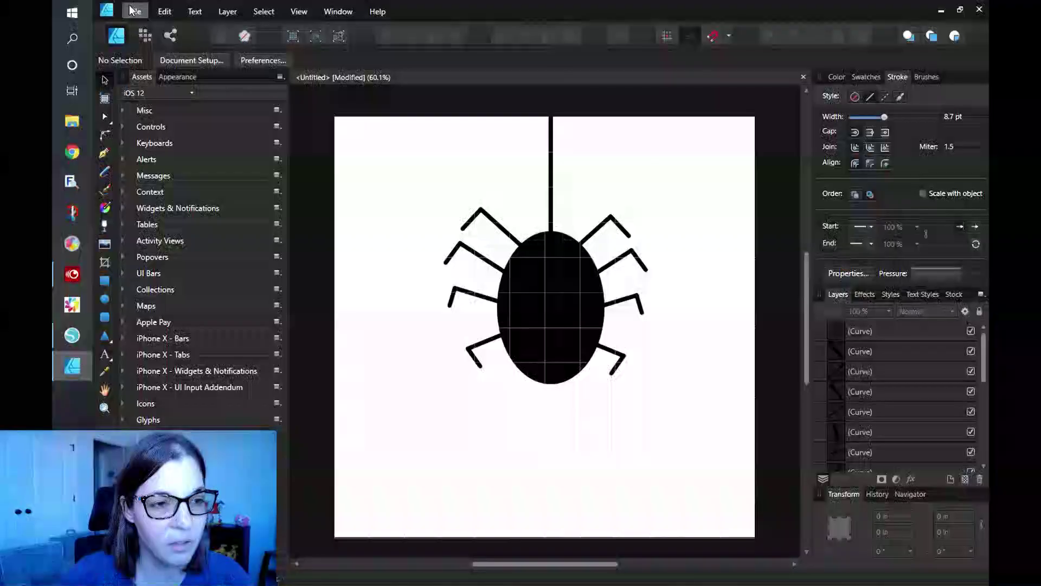
- Export the whole spider drawing as an SVG file named spider test2 on the Desktop
{"action": "left_click", "coordinate": [133, 11]}
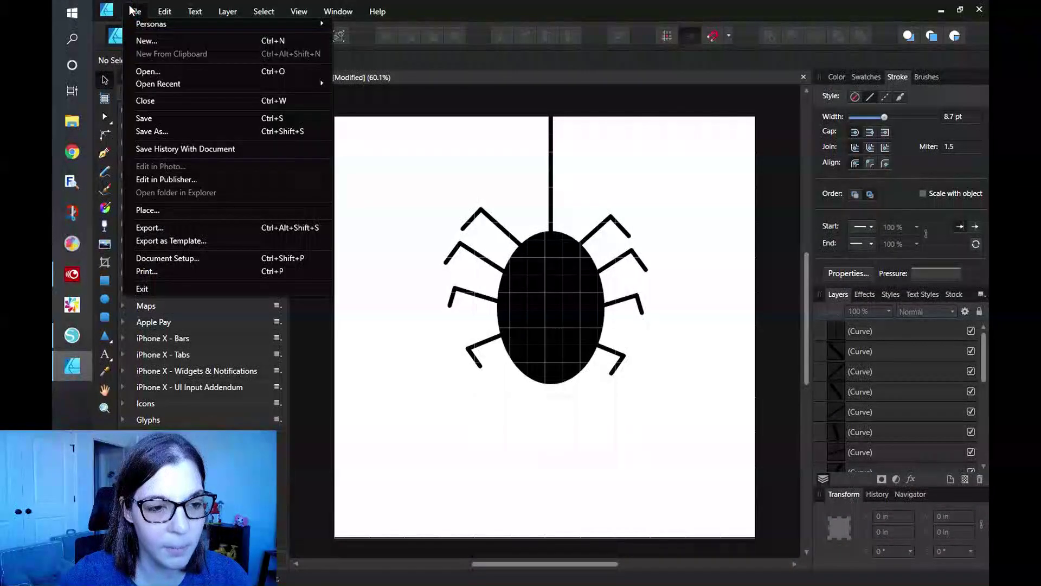
{"action": "left_click", "coordinate": [189, 228]}
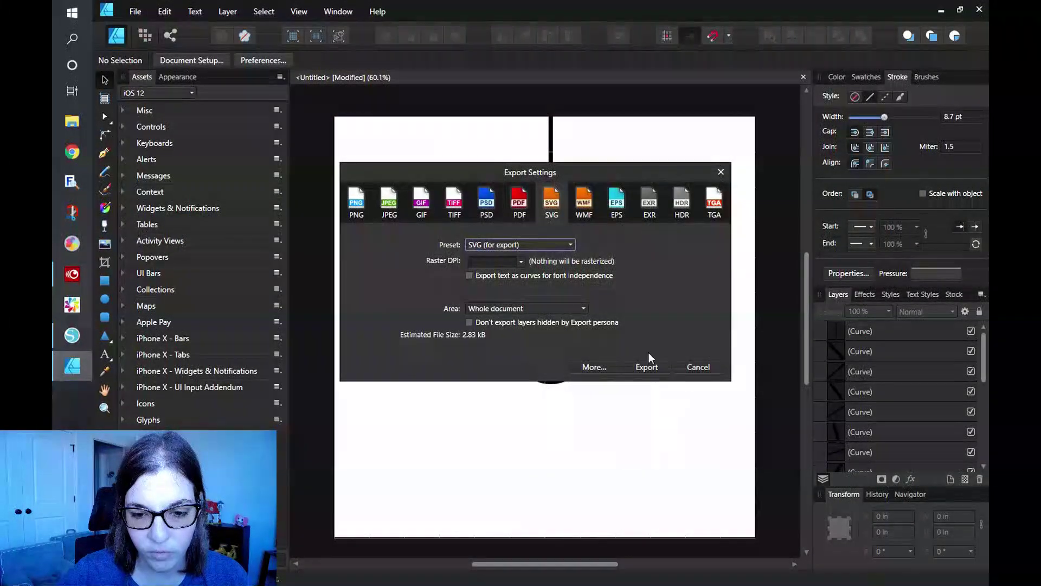
{"action": "left_click", "coordinate": [649, 366]}
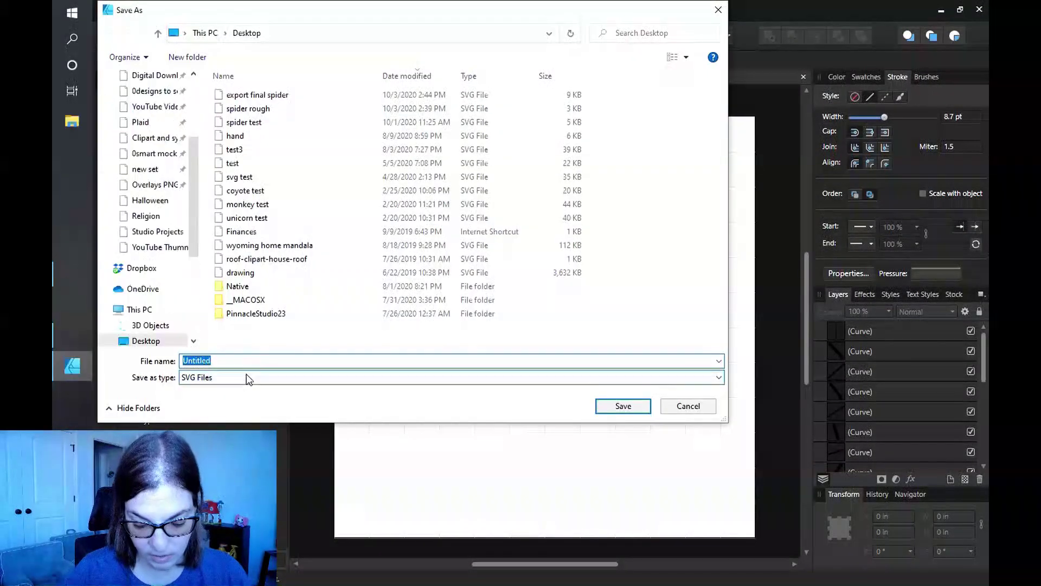
{"action": "type", "text": "spider test"}
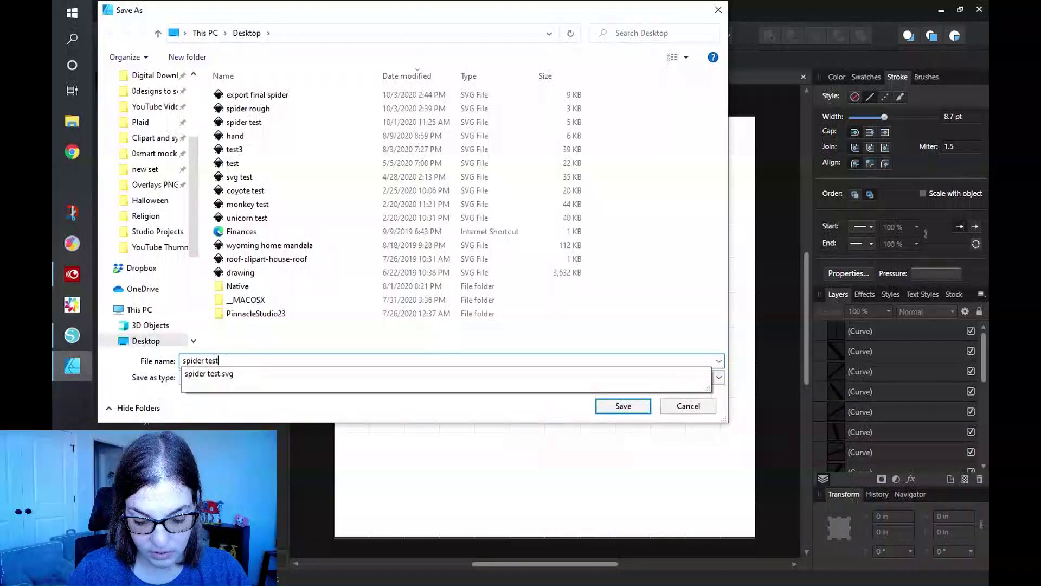
{"action": "key", "text": "Return"}
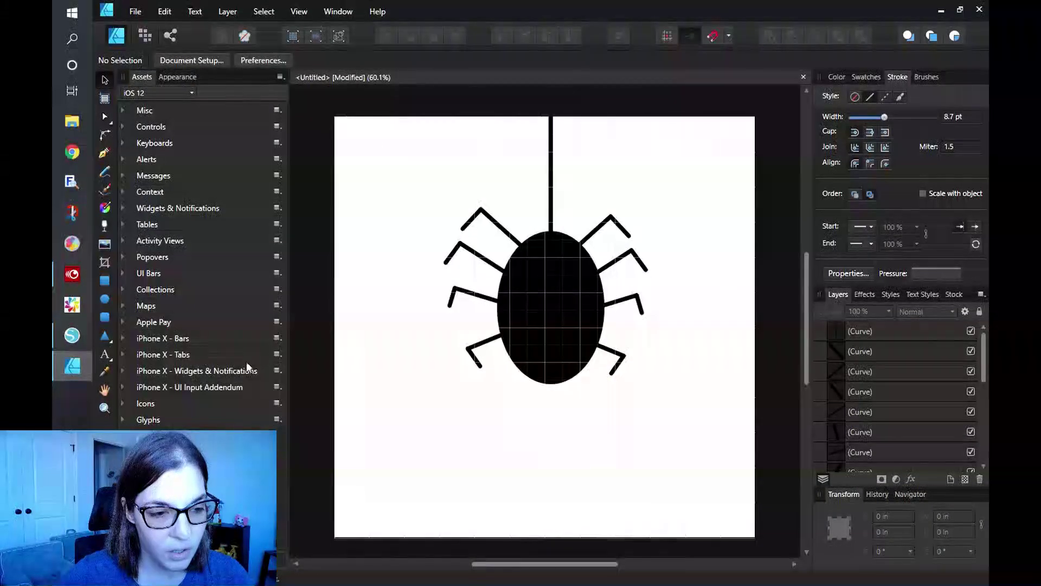
- Switch to Silhouette Studio and open the spider test2 SVG file from the Desktop
{"action": "left_click", "coordinate": [72, 335]}
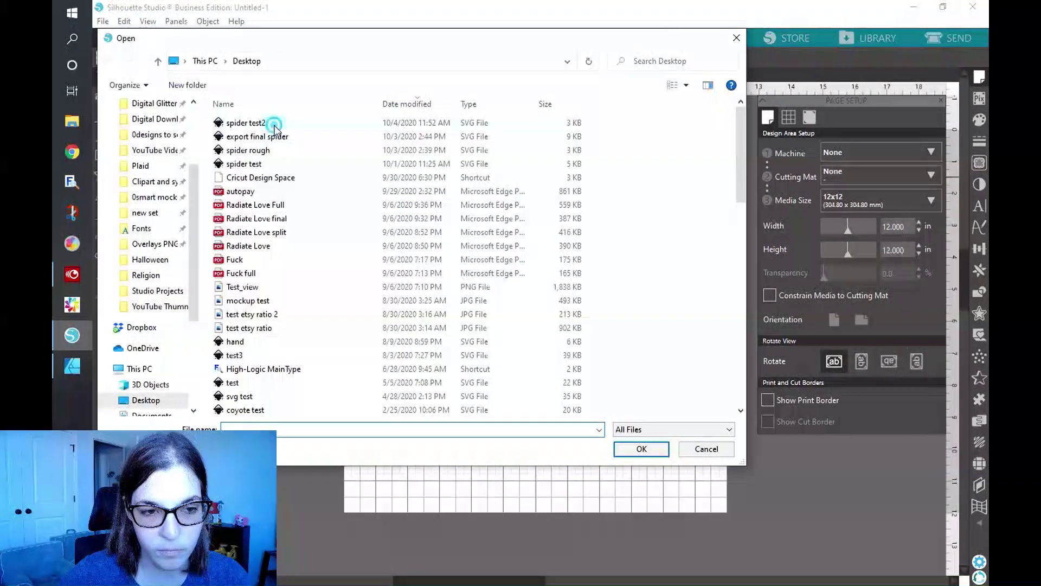
{"action": "double_click", "coordinate": [274, 125]}
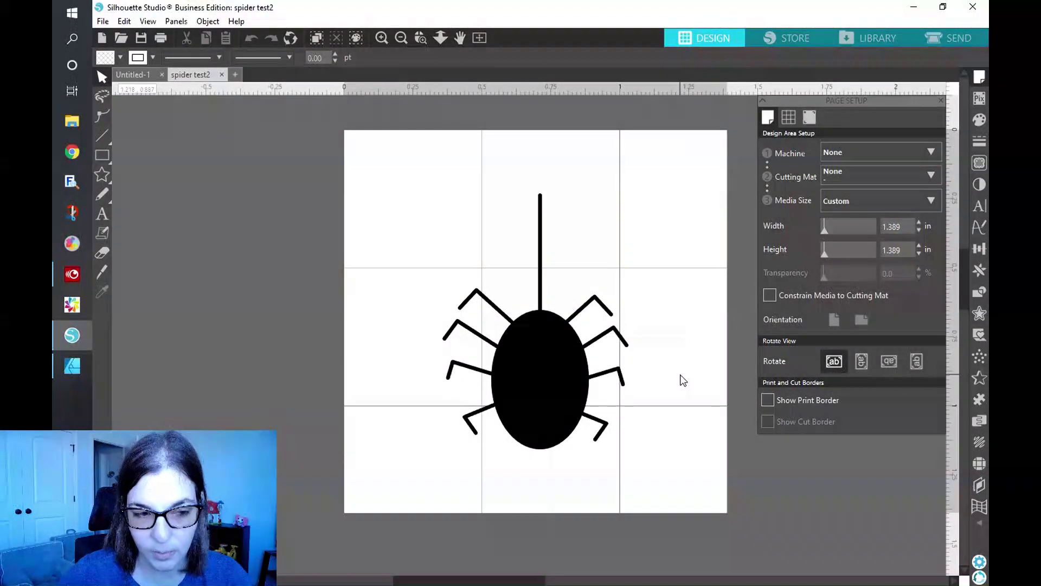
{"action": "key", "text": "alt+Tab"}
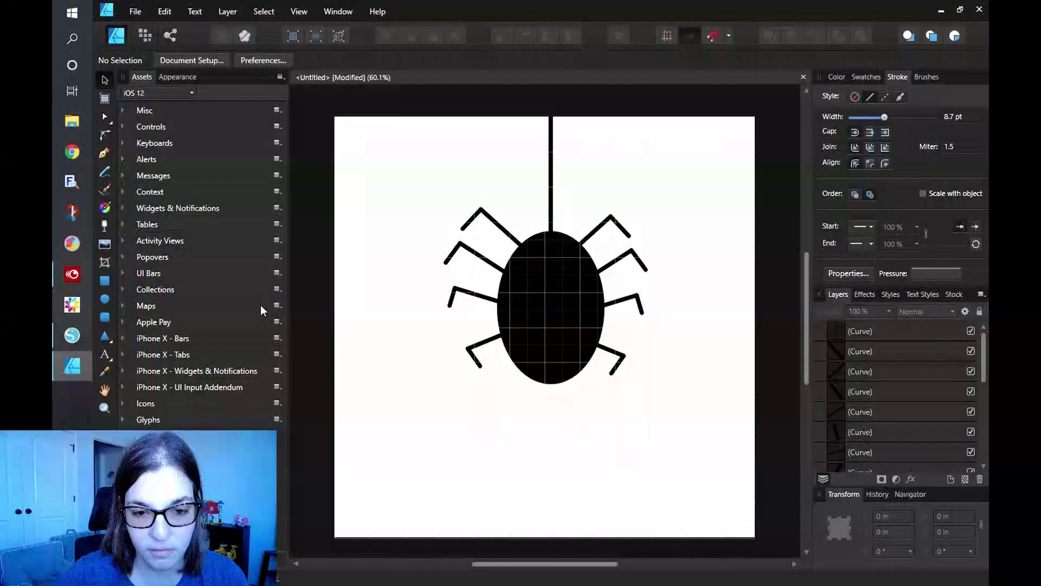
{"action": "key", "text": "alt+Tab"}
- Examine the imported spider's cut lines in the send view and return to the design view
{"action": "left_click", "coordinate": [967, 42]}
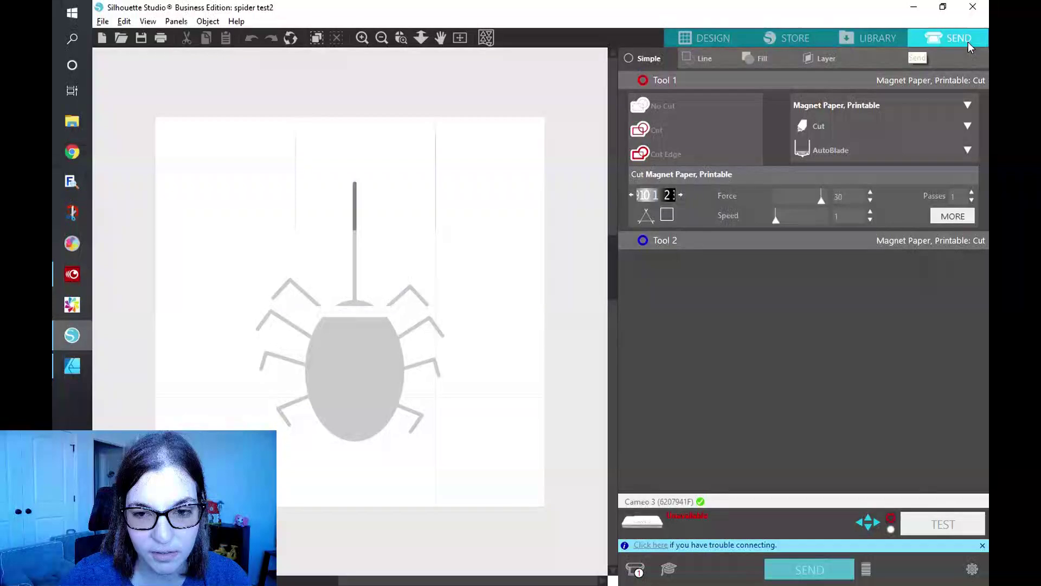
{"action": "left_click", "coordinate": [649, 130]}
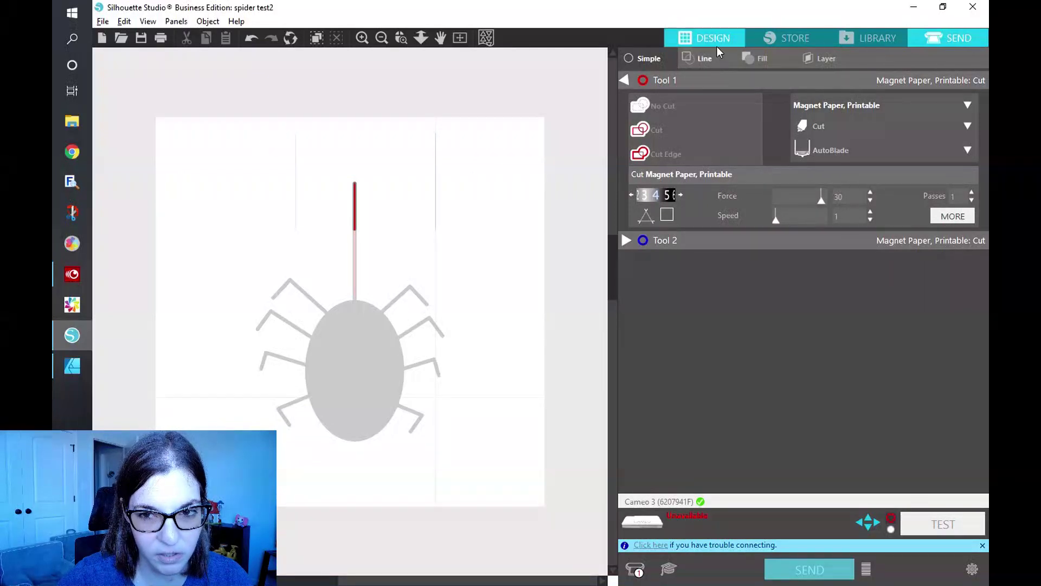
{"action": "left_click", "coordinate": [694, 33]}
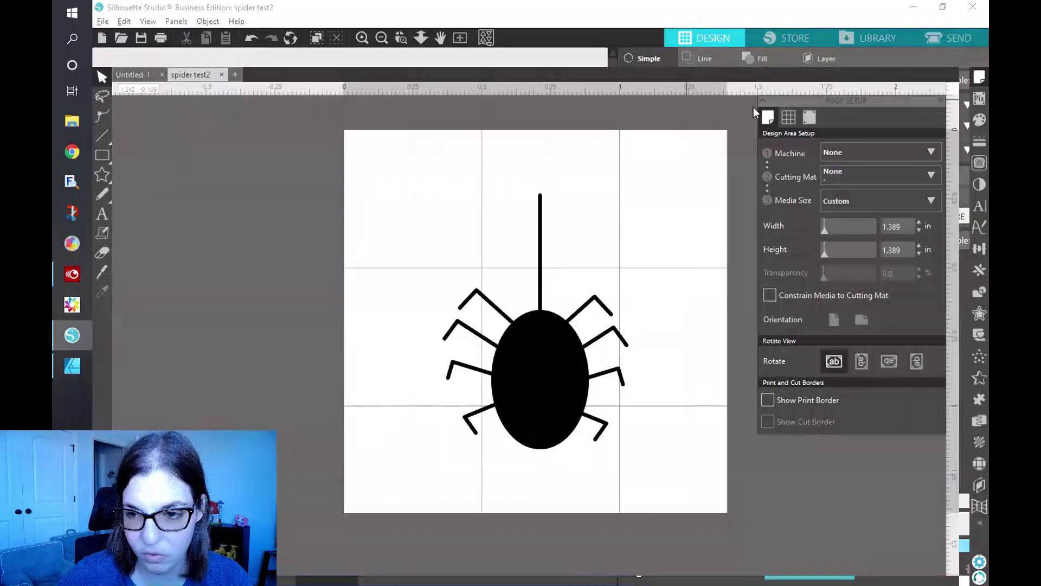
- Set the page width and height to 12 in
{"action": "double_click", "coordinate": [900, 226]}
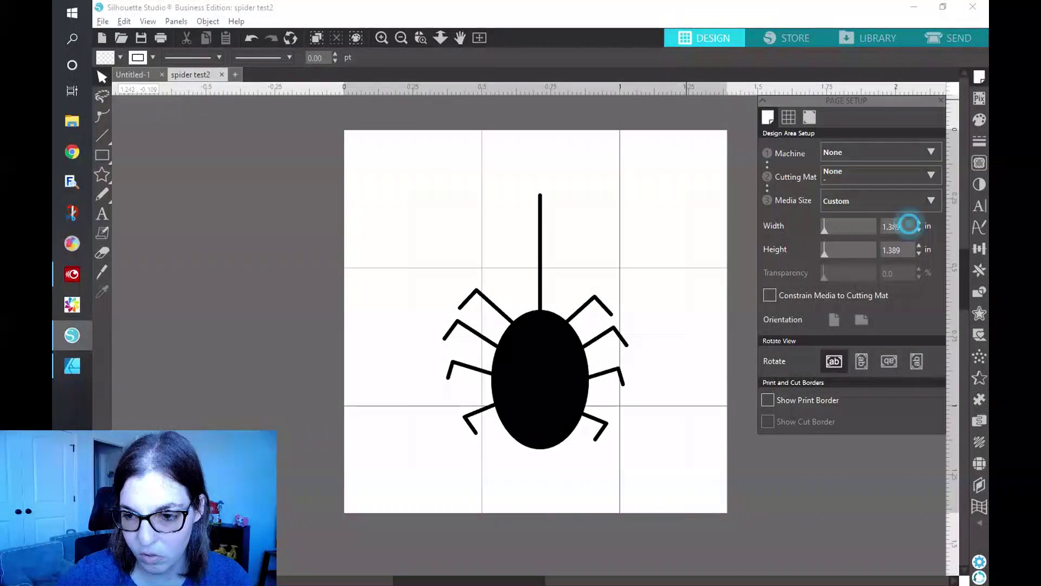
{"action": "type", "text": "12"}
{"action": "key", "text": "Tab"}
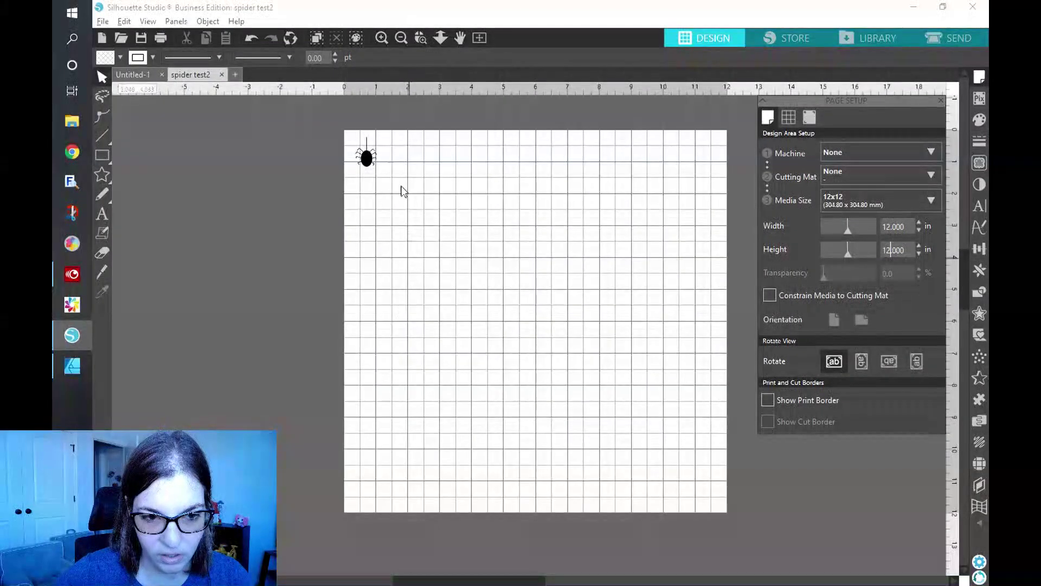
- Try to enlarge the small spider on the page, scaling the body alone and the separate parts
{"action": "left_click", "coordinate": [367, 162]}
{"action": "left_click_drag", "start_coordinate": [378, 174], "coordinate": [471, 263]}
{"action": "key", "text": "ctrl+z"}
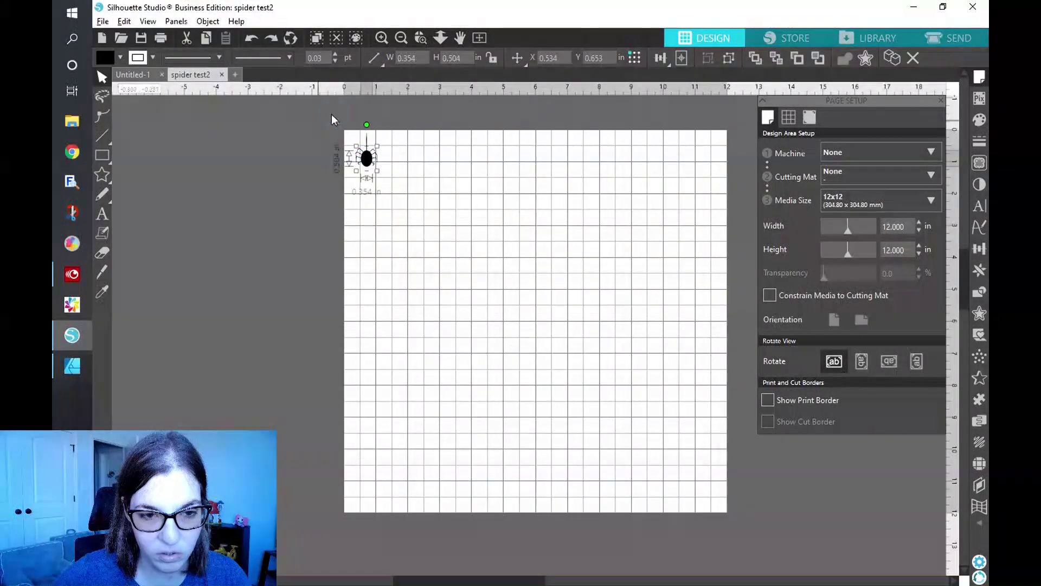
{"action": "key", "text": "ctrl+shift+g"}
{"action": "left_click_drag", "start_coordinate": [392, 181], "coordinate": [419, 221]}
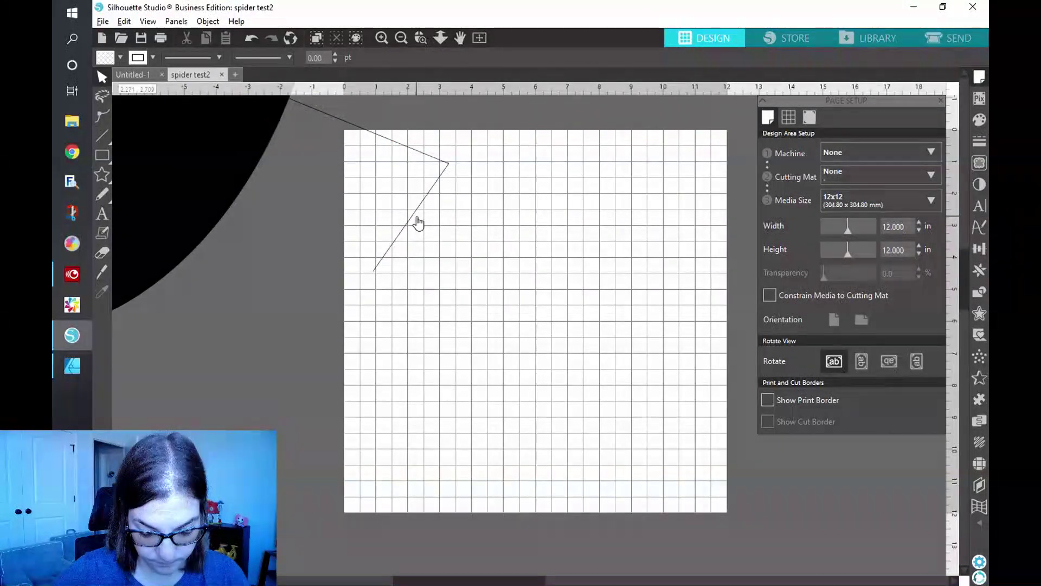
{"action": "left_click", "coordinate": [418, 223]}
{"action": "key", "text": "ctrl+z"}
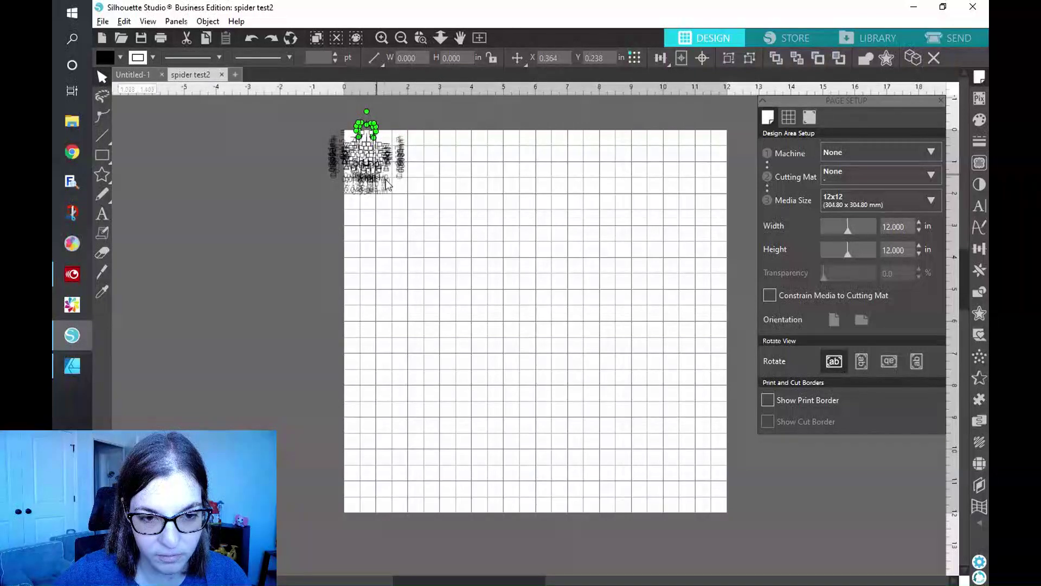
- Enlarge all spider parts together until the body is about 2.8 in wide, and check their cut lines in the send view
{"action": "left_click_drag", "start_coordinate": [387, 178], "coordinate": [398, 184]}
{"action": "left_click_drag", "start_coordinate": [335, 147], "coordinate": [533, 347]}
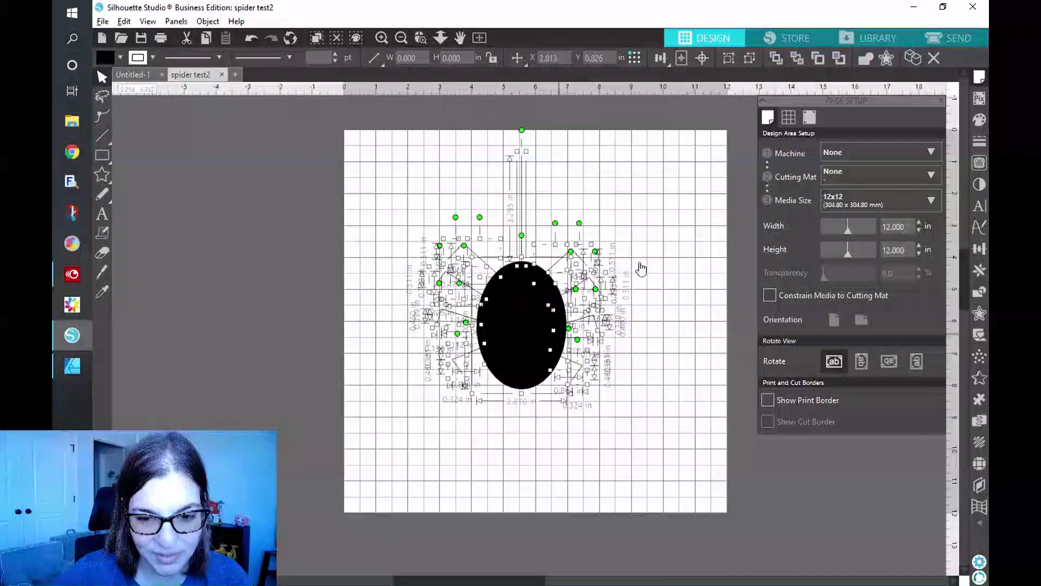
{"action": "left_click", "coordinate": [668, 240]}
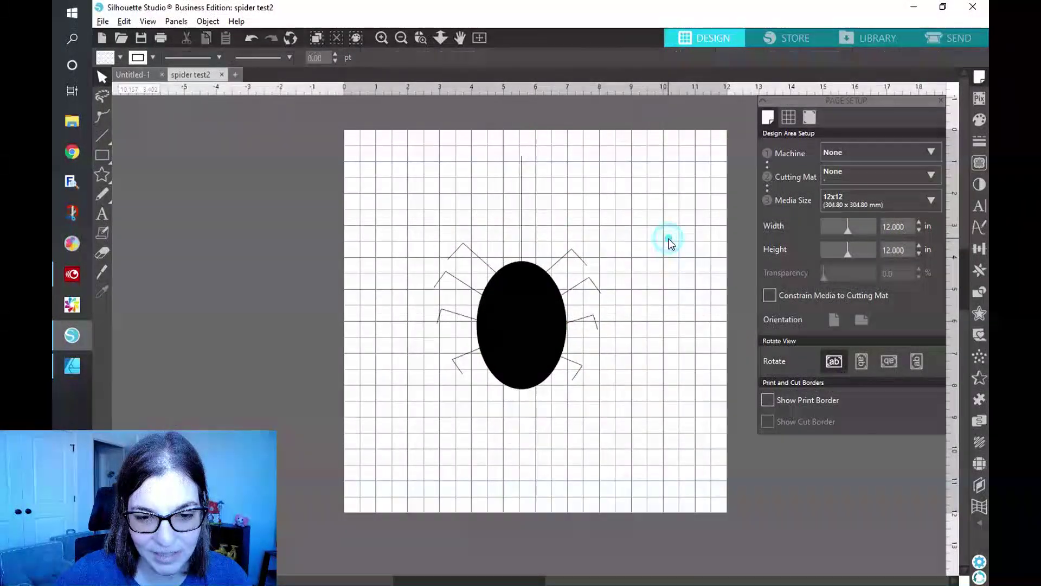
{"action": "left_click", "coordinate": [521, 171]}
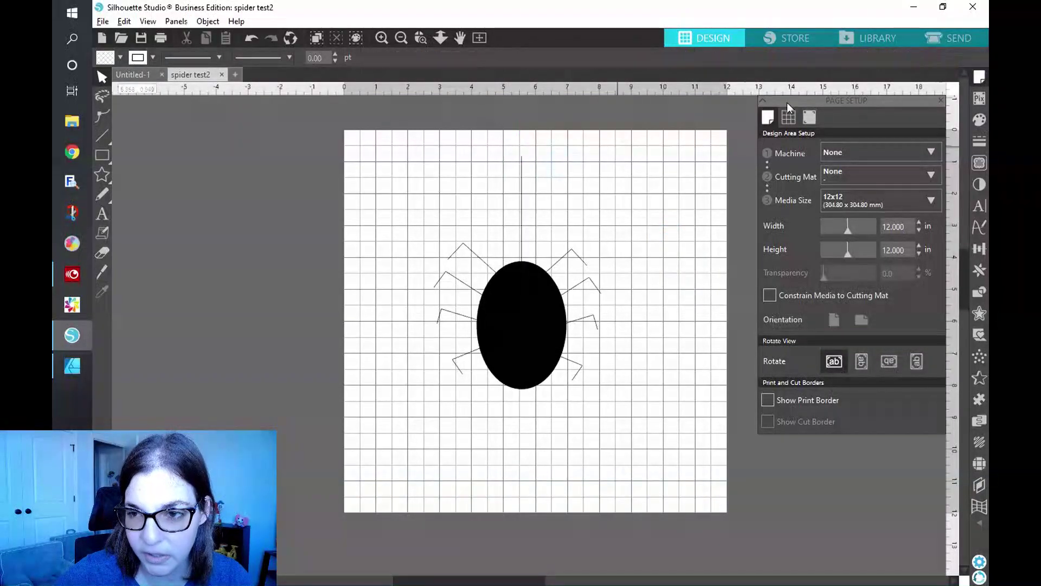
{"action": "left_click", "coordinate": [946, 34]}
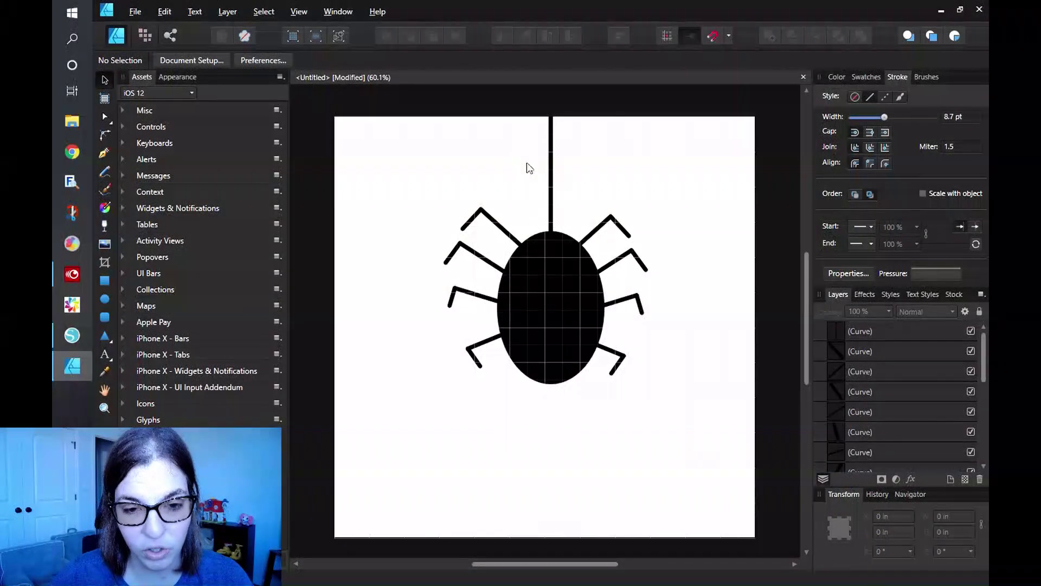
- Switch back to Affinity Designer and expand the stroke of the hanging thread into a filled shape
{"action": "left_click", "coordinate": [550, 157]}
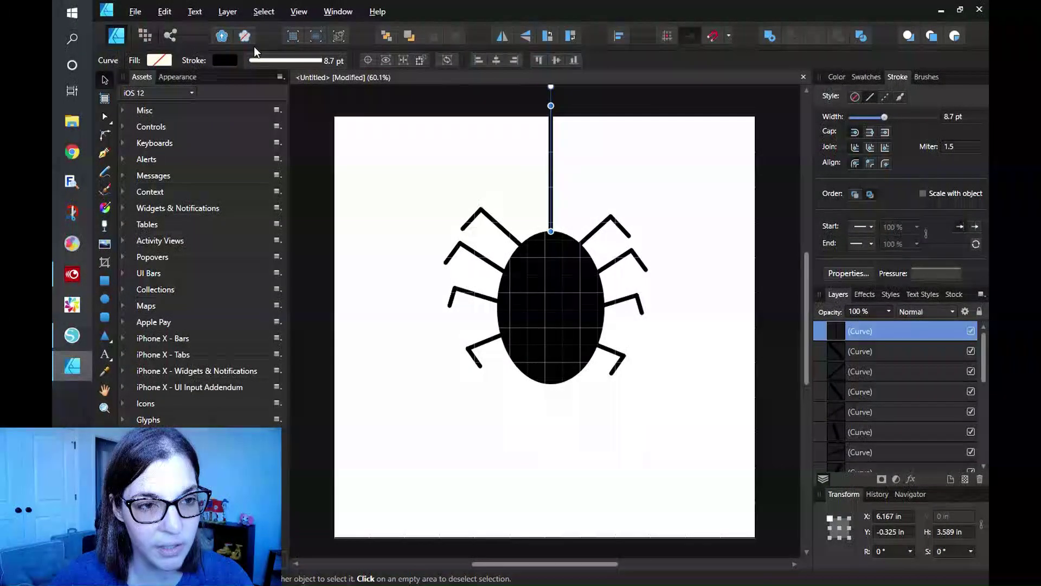
{"action": "left_click", "coordinate": [229, 12]}
{"action": "left_click", "coordinate": [289, 329]}
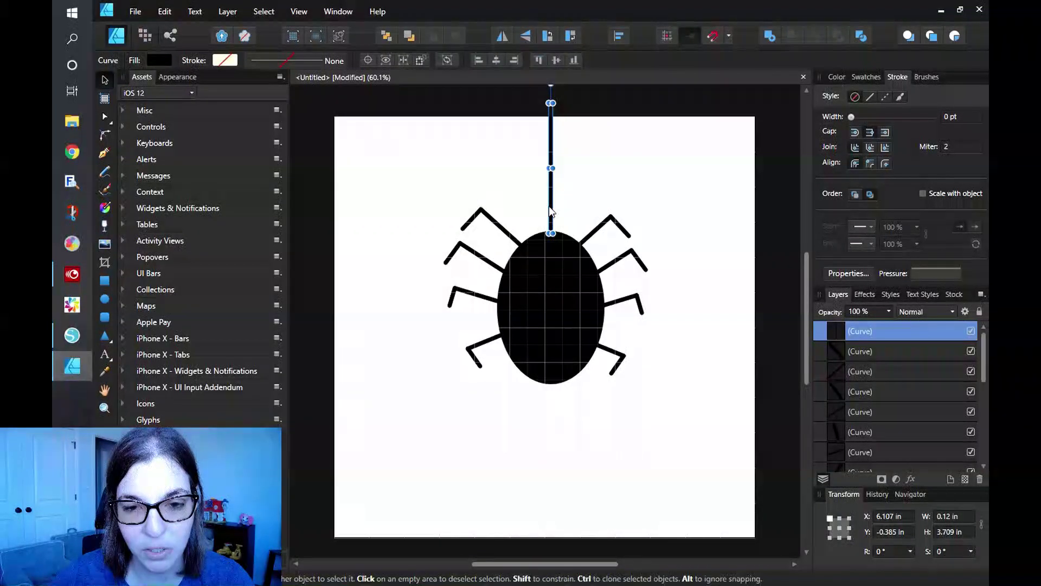
- Select all the leg curves on both sides of the body and expand their strokes
{"action": "left_click", "coordinate": [488, 220]}
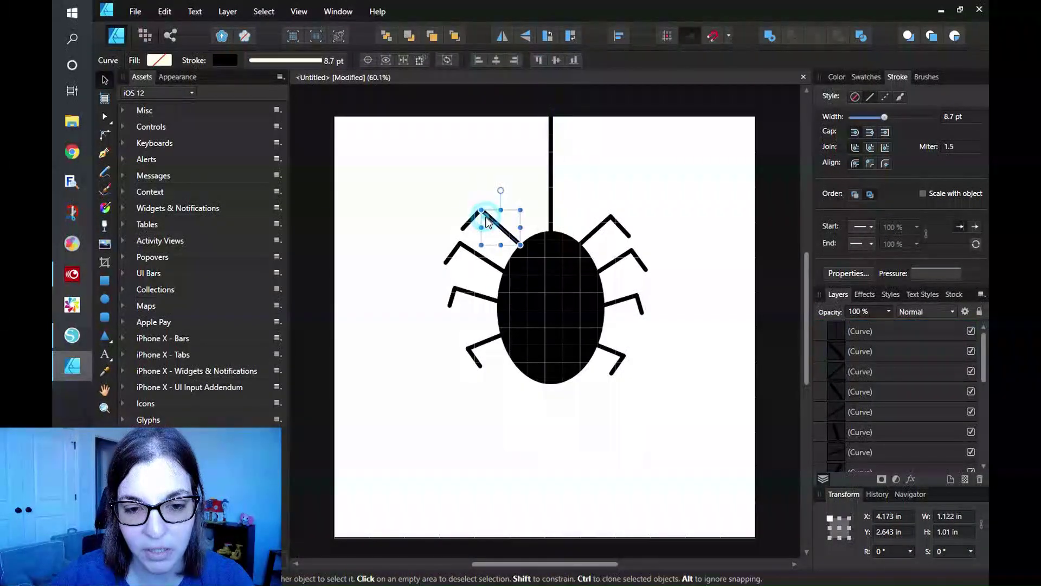
{"action": "left_click_drag", "start_coordinate": [419, 176], "coordinate": [713, 424]}
{"action": "left_click", "coordinate": [560, 341], "text": "shift"}
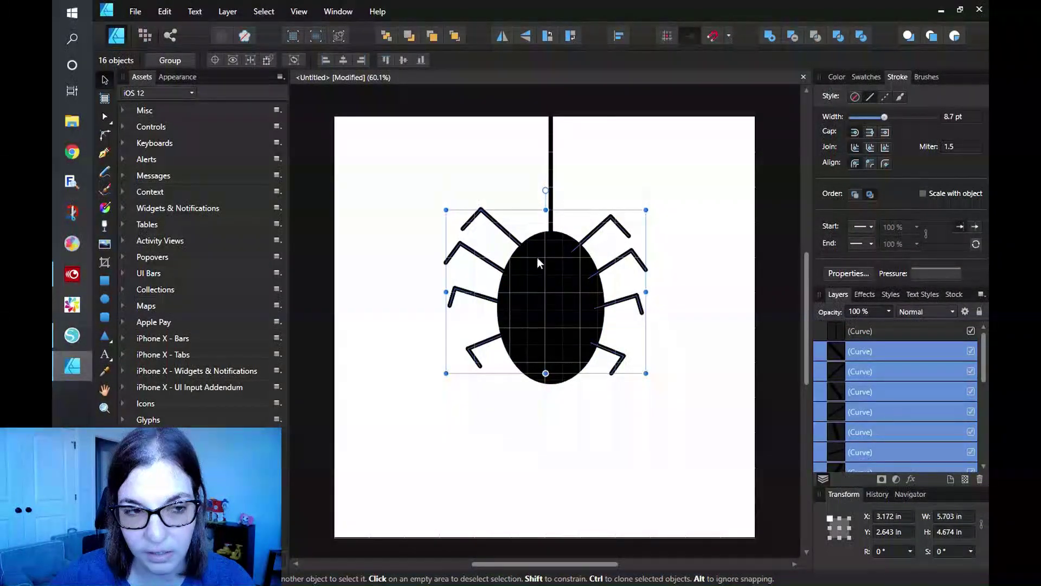
{"action": "left_click", "coordinate": [227, 15]}
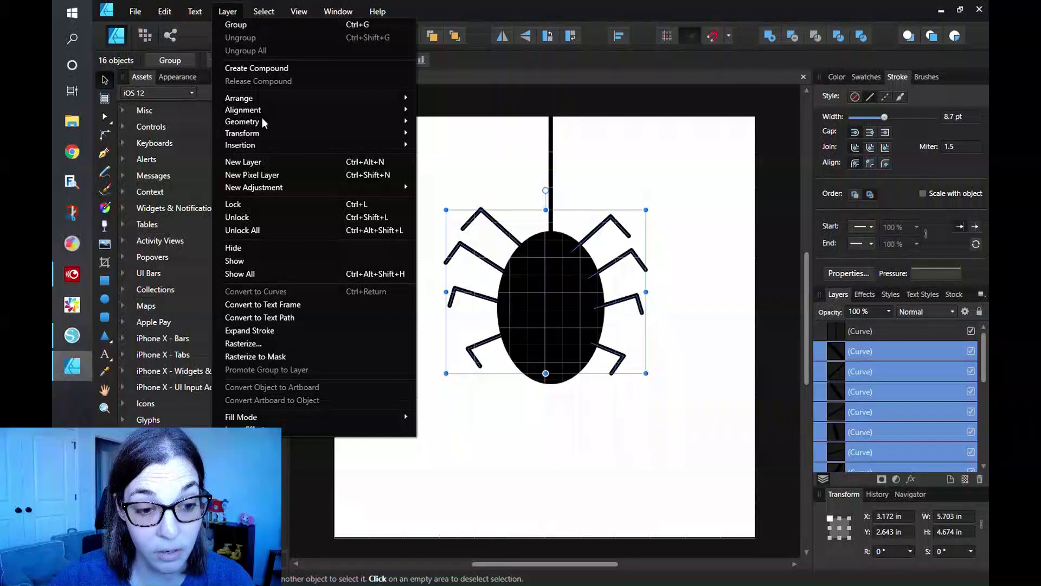
{"action": "left_click", "coordinate": [312, 332]}
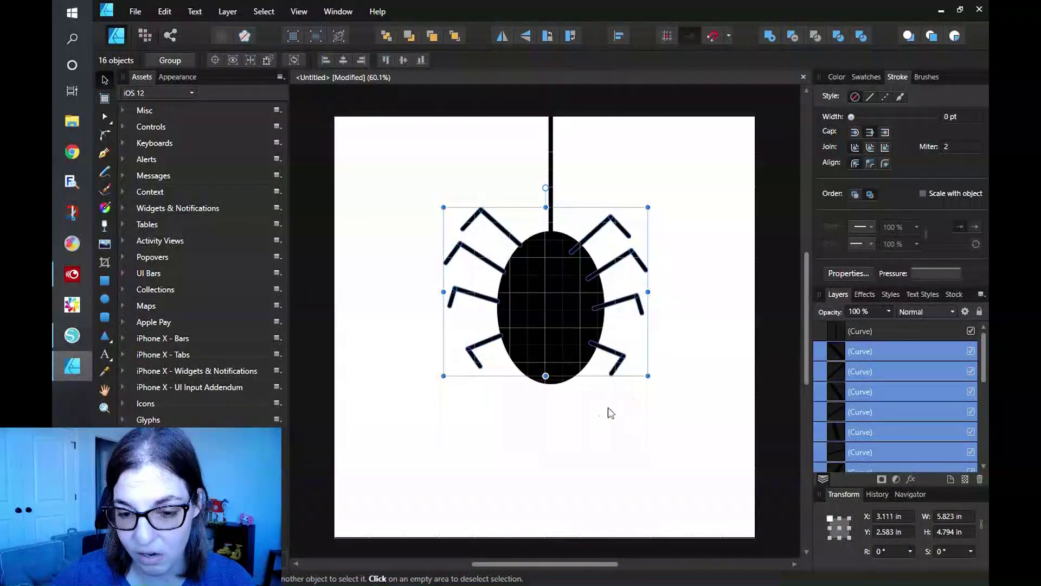
- Combine the thread, legs and body into one compound and move it down so the thread's upper end lies inside the page
{"action": "left_click", "coordinate": [691, 375]}
{"action": "key", "text": "ctrl+a"}
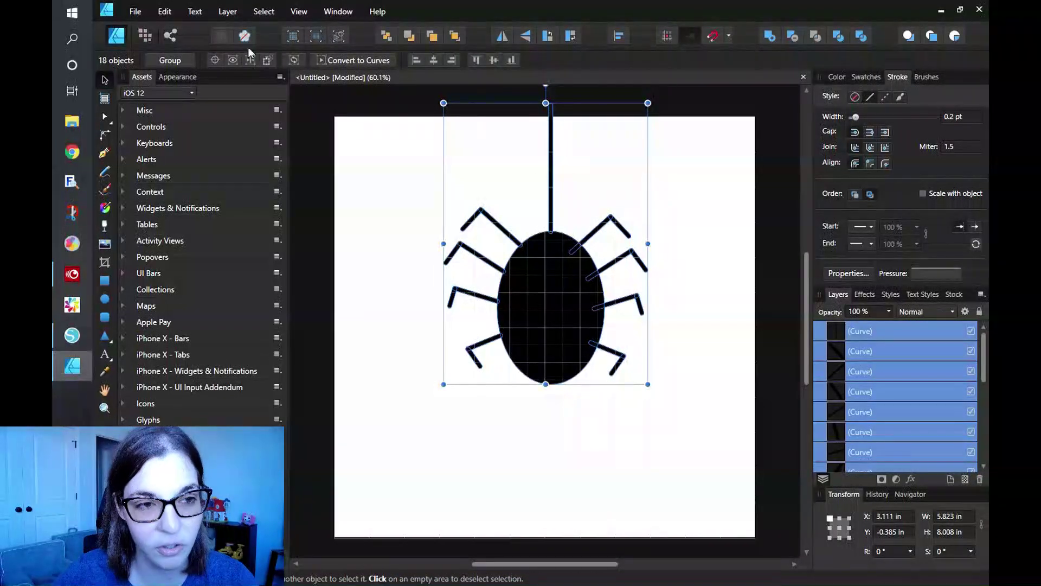
{"action": "left_click", "coordinate": [224, 11]}
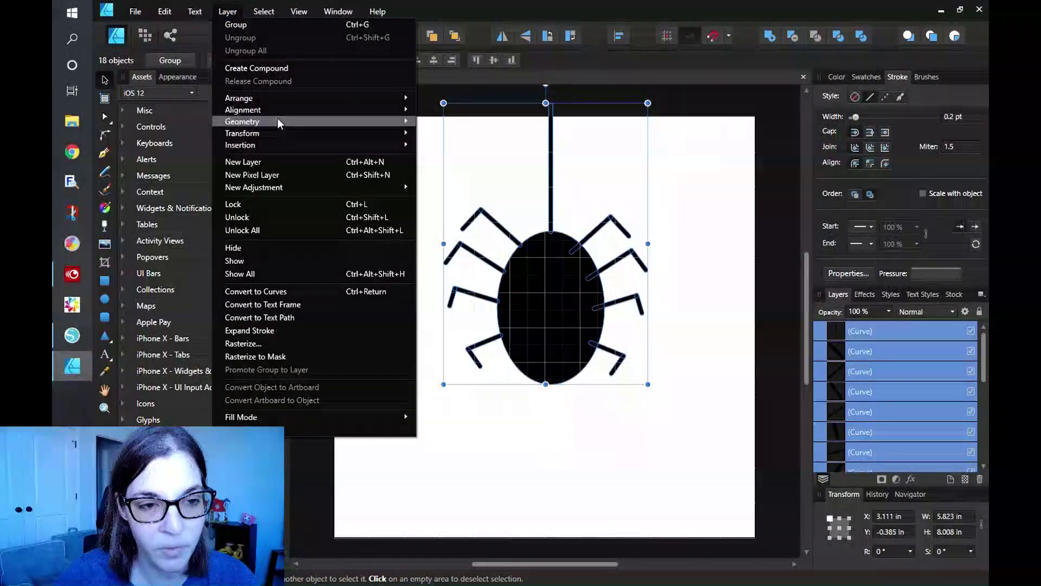
{"action": "left_click", "coordinate": [278, 68]}
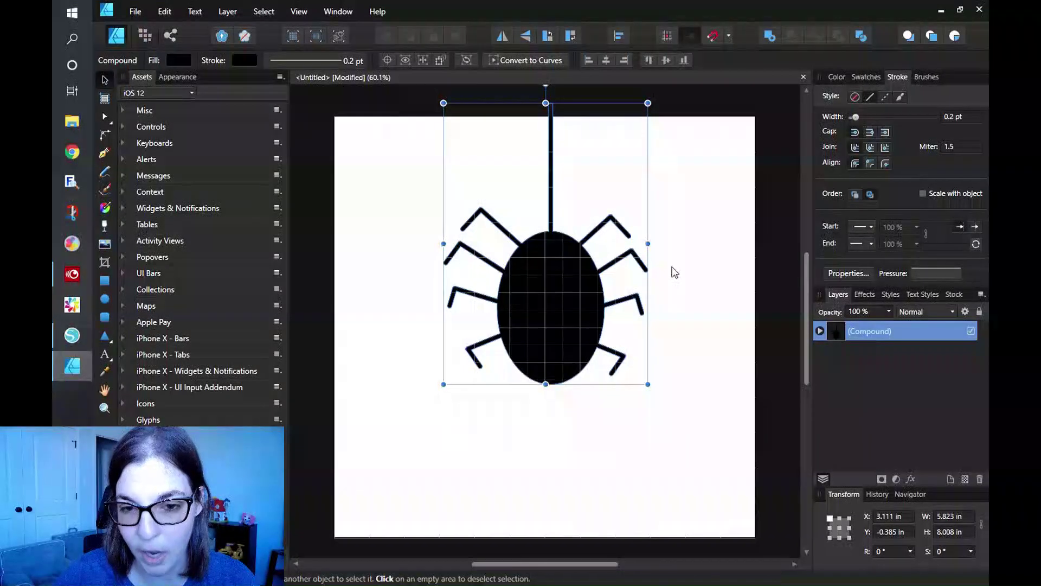
{"action": "left_click_drag", "start_coordinate": [553, 309], "coordinate": [553, 324]}
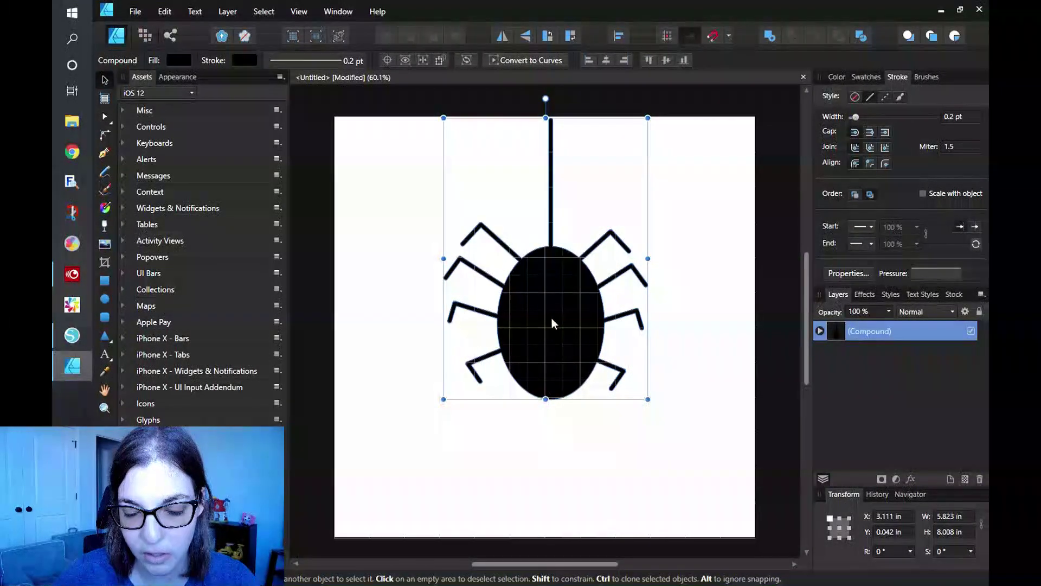
{"action": "left_click", "coordinate": [705, 254]}
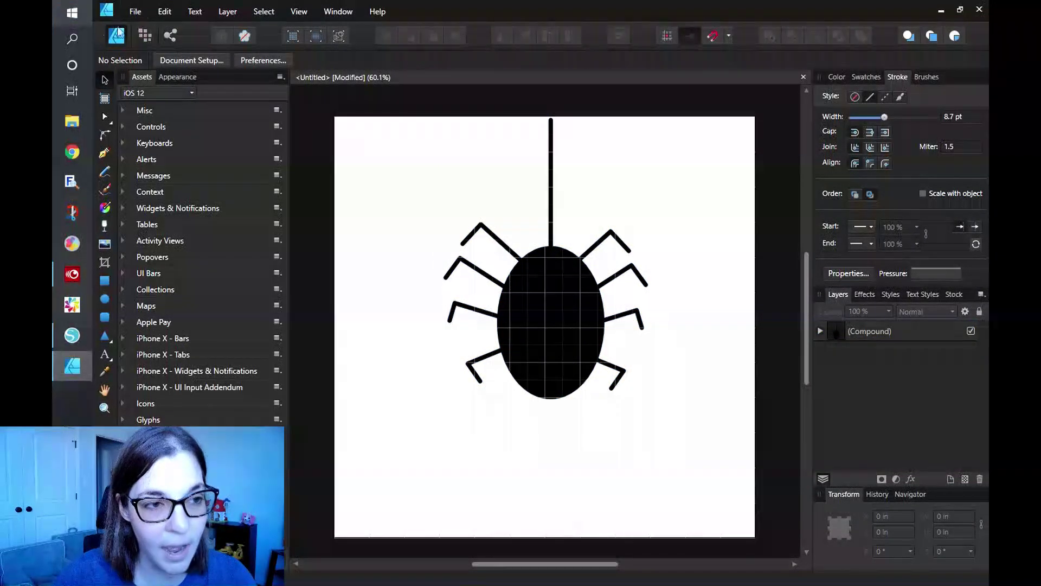
- Export the compound spider as an SVG file named spider final on the Desktop
{"action": "left_click", "coordinate": [131, 14]}
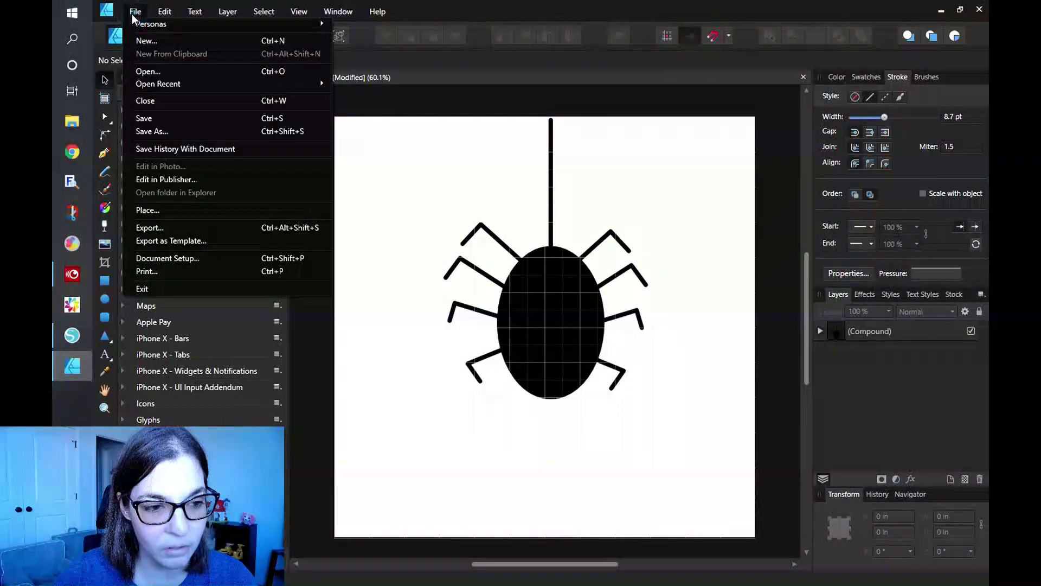
{"action": "left_click", "coordinate": [177, 228]}
{"action": "left_click", "coordinate": [643, 370]}
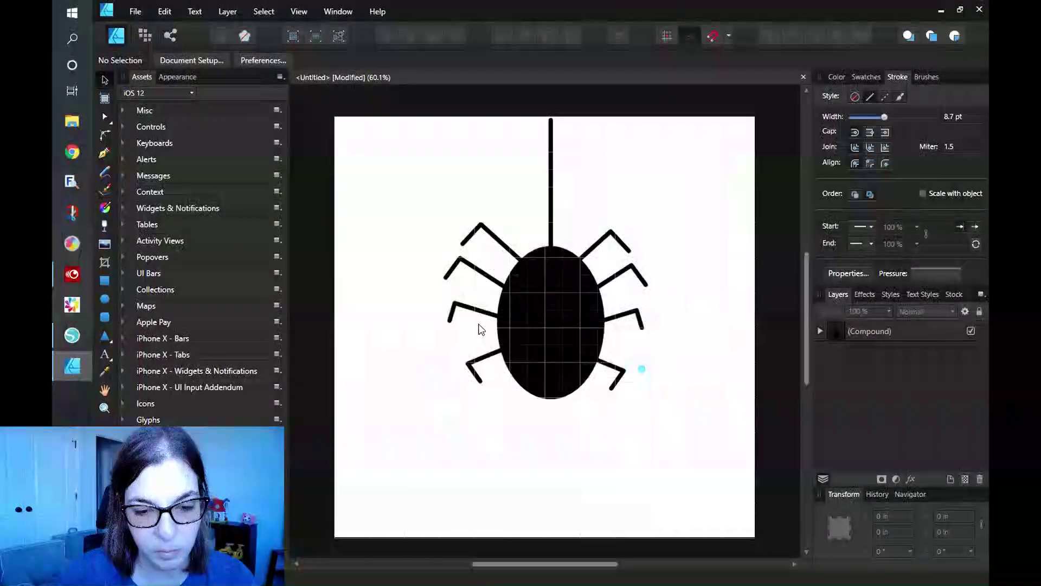
{"action": "type", "text": "spider final"}
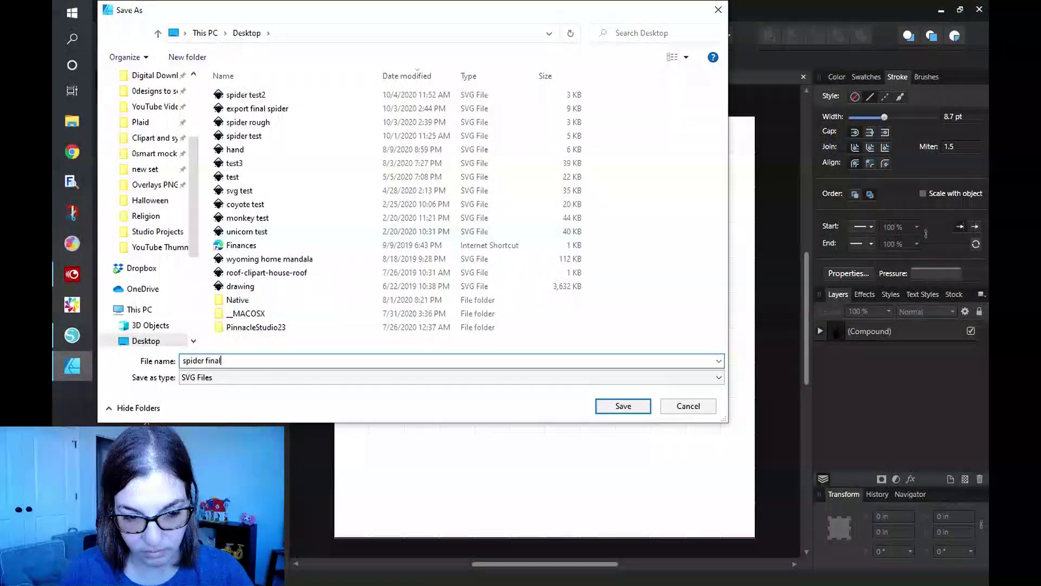
{"action": "key", "text": "Return"}
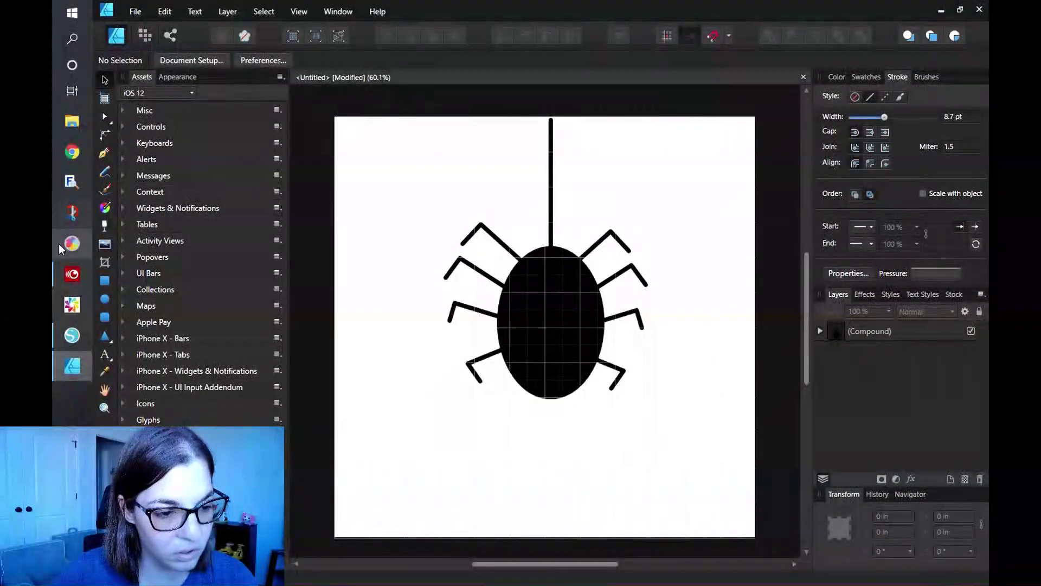
- Switch to Silhouette Studio and open the spider final SVG file from the Desktop
{"action": "left_click", "coordinate": [72, 335]}
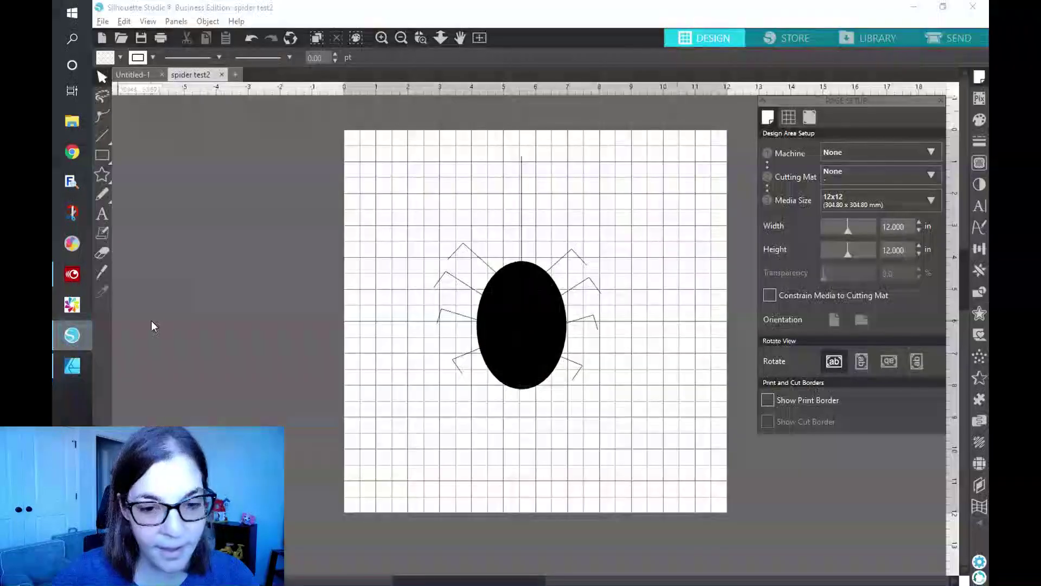
{"action": "left_click", "coordinate": [121, 38]}
{"action": "left_click", "coordinate": [261, 125]}
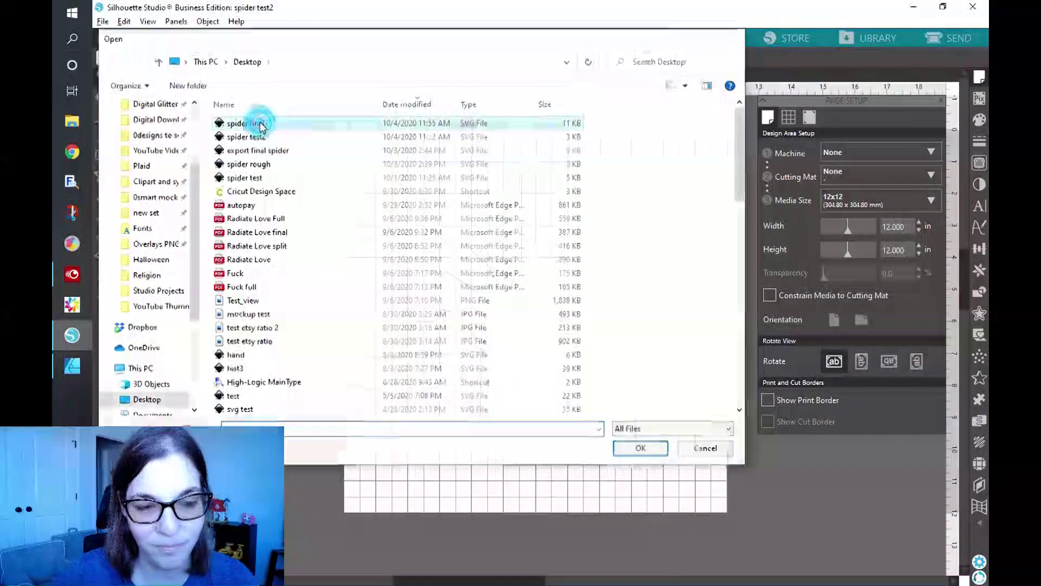
{"action": "double_click", "coordinate": [261, 125]}
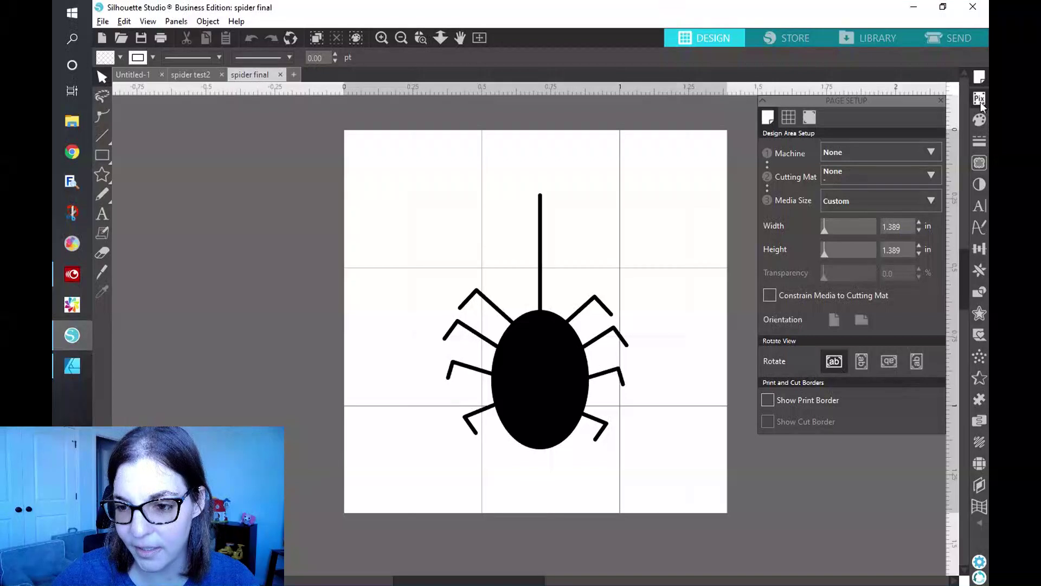
- Set the spider final page size to 12 in wide and 12 in high
{"action": "double_click", "coordinate": [897, 226]}
{"action": "type", "text": "12"}
{"action": "key", "text": "Return"}
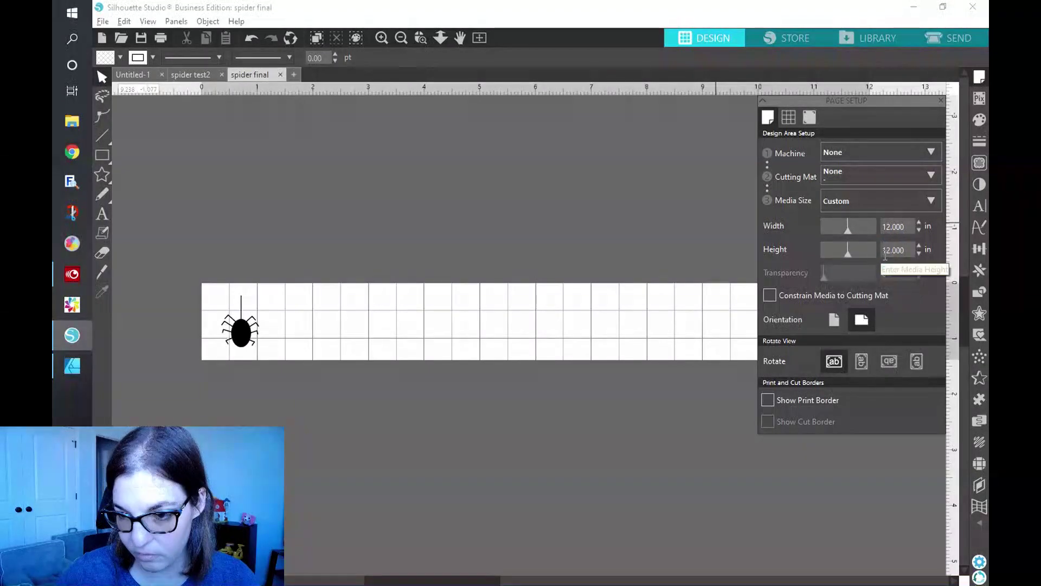
{"action": "key", "text": "Return"}
- Enlarge the spider to about 6.13 by 8.44 in and move it near the middle of the page
{"action": "left_click_drag", "start_coordinate": [347, 130], "coordinate": [596, 386]}
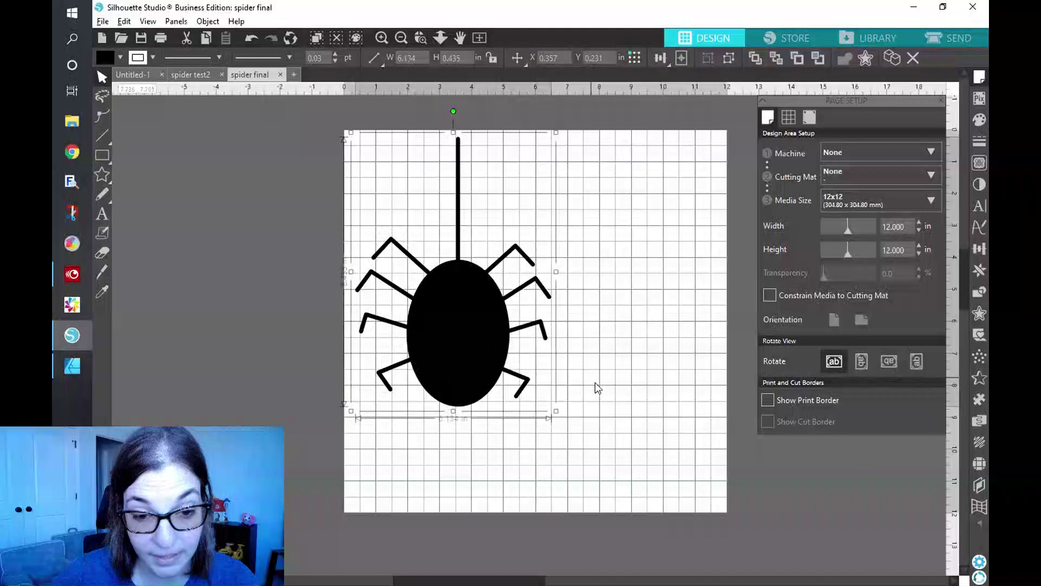
{"action": "left_click_drag", "start_coordinate": [455, 328], "coordinate": [544, 352]}
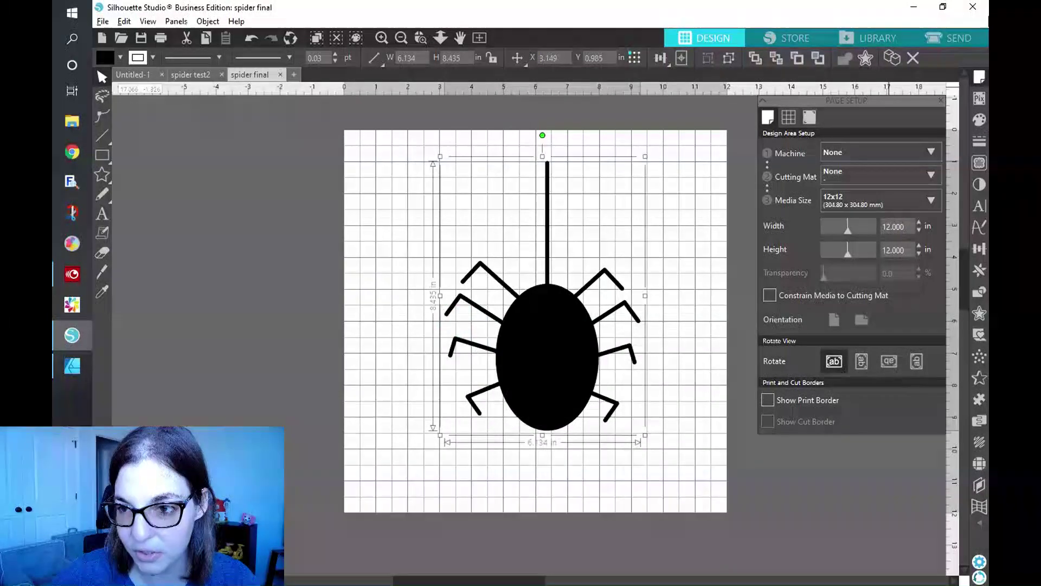
- Bring up the cut preview of the spider to examine its cut lines
{"action": "left_click", "coordinate": [970, 37]}
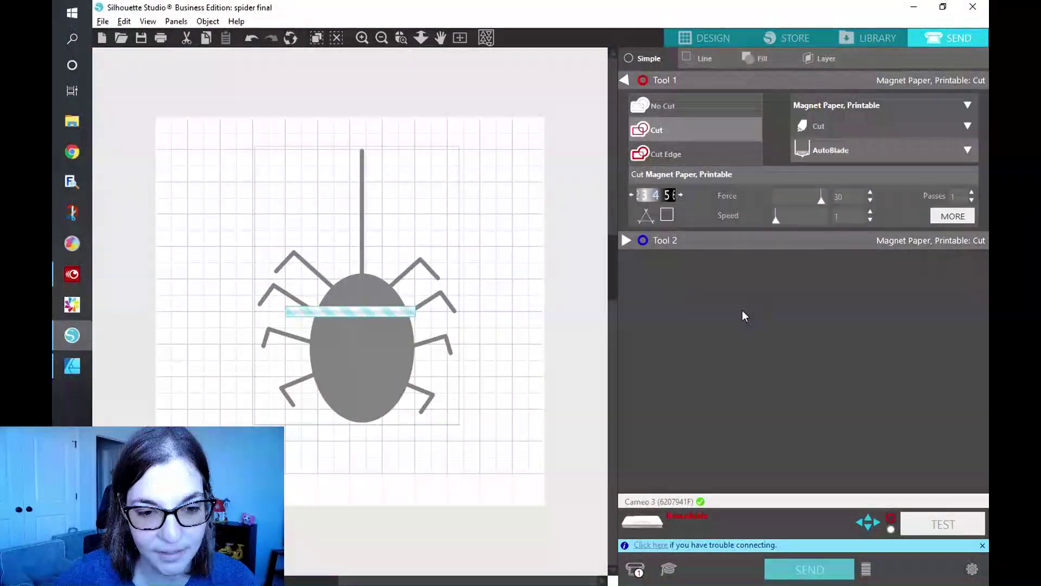